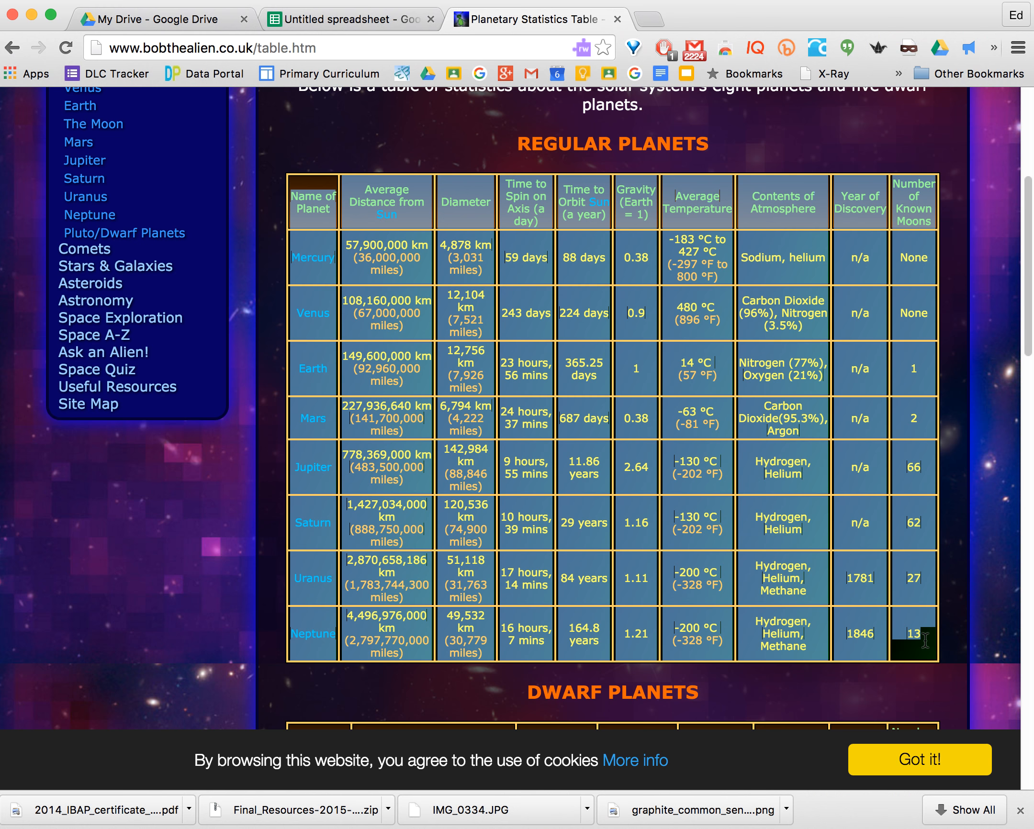
- Paste the copied planets table into the untitled spreadsheet starting at cell A1 and auto-fit all column widths to their contents
left_click(333, 19)
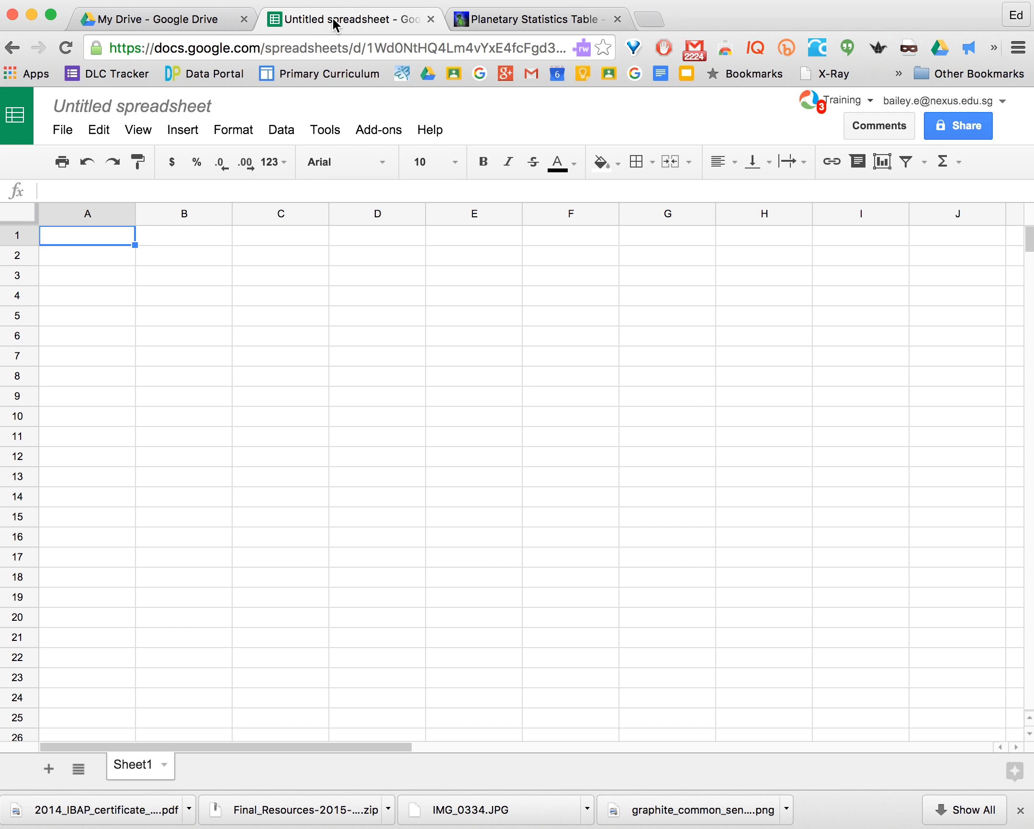
left_click(79, 234)
key("super+v")
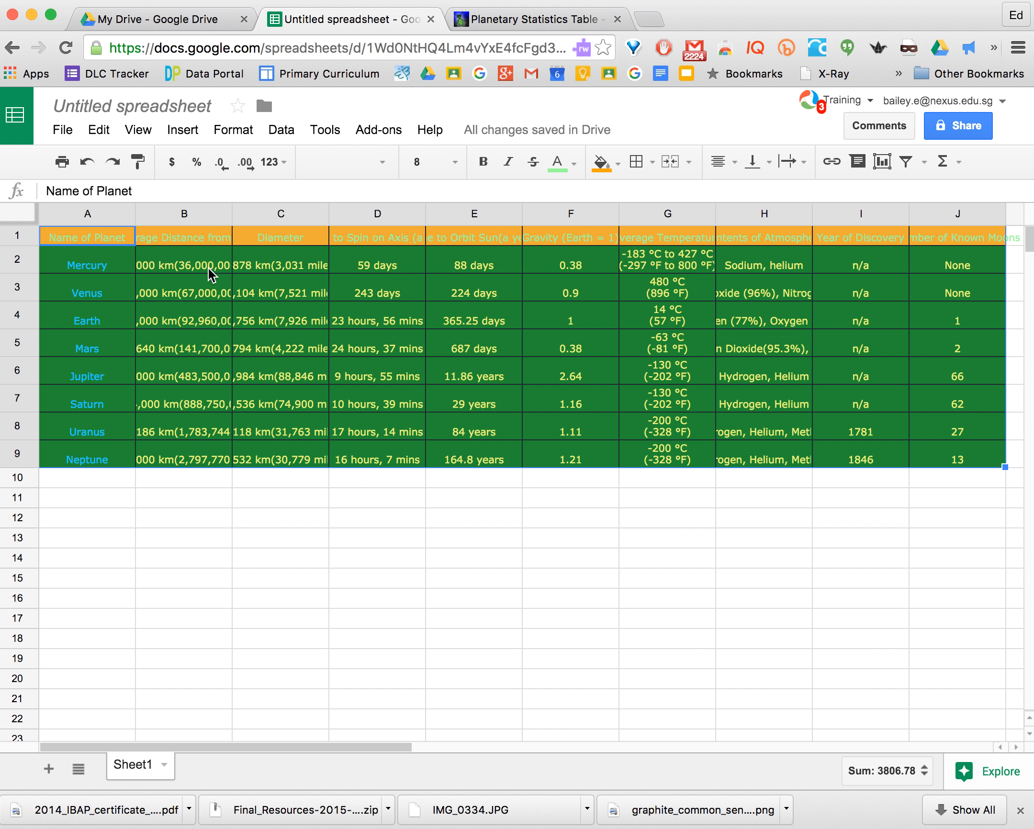
left_click(20, 216)
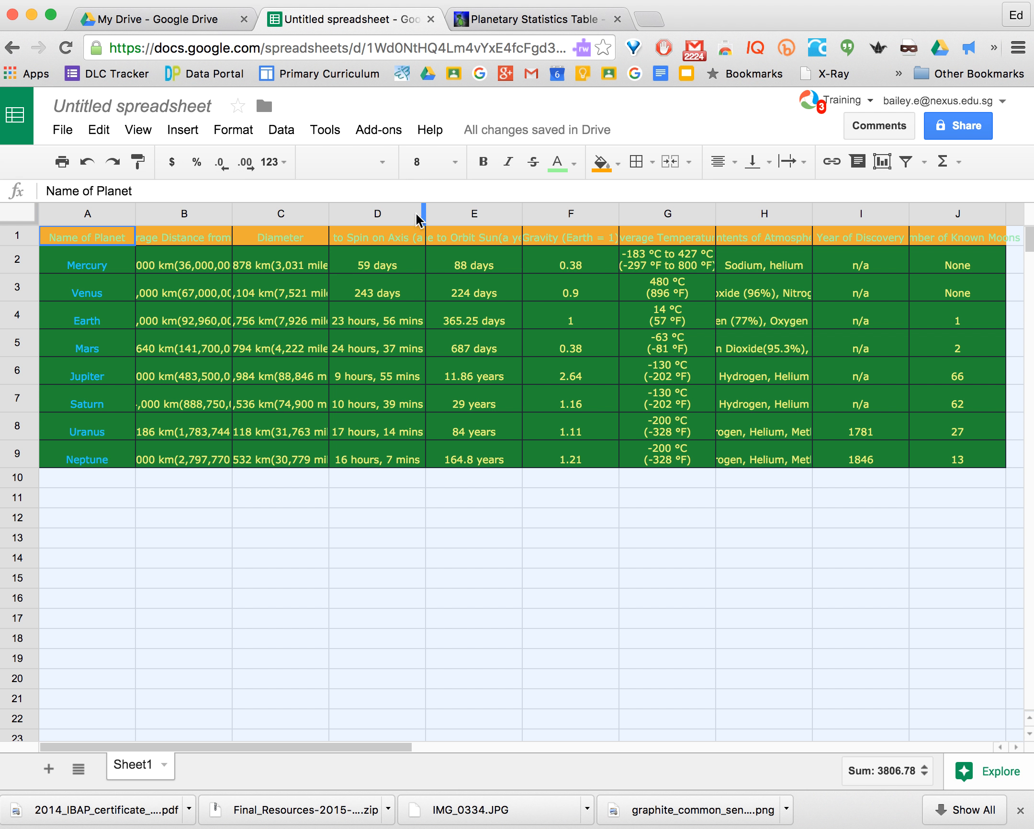
double_click(134, 211)
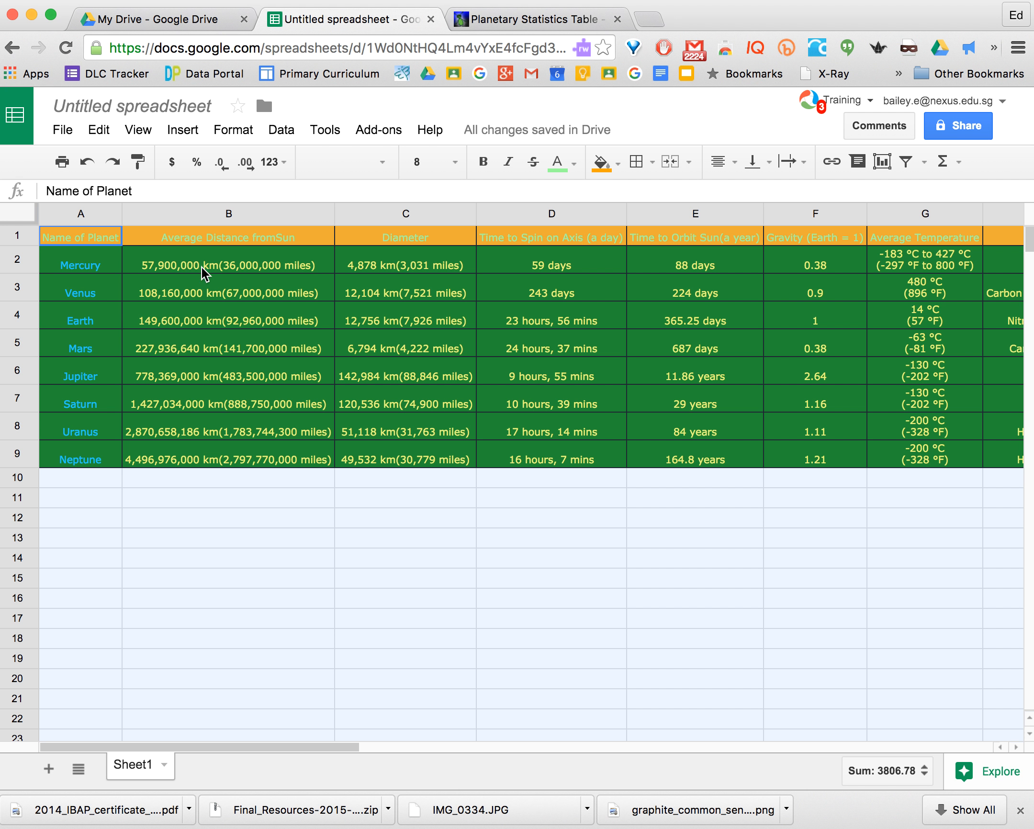
- Remove the units and miles figures from Mercury's and Venus's distance cells, leaving only 57,900,000 and 108,160,000
left_click(238, 268)
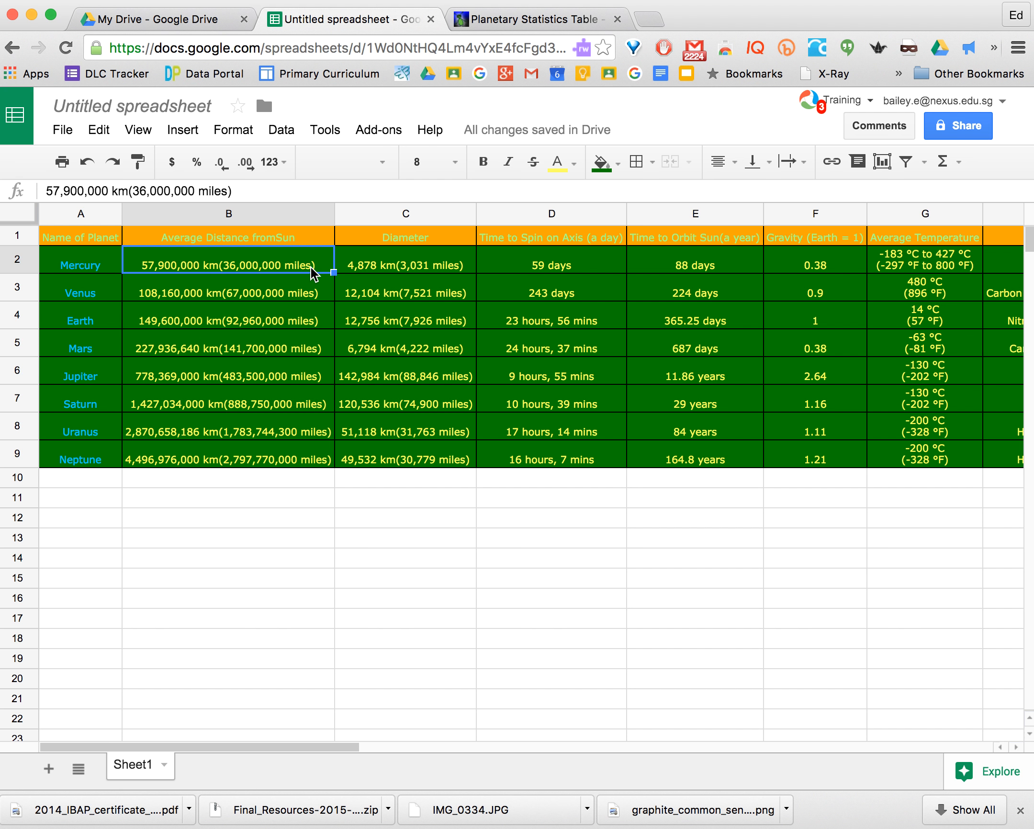
double_click(220, 267)
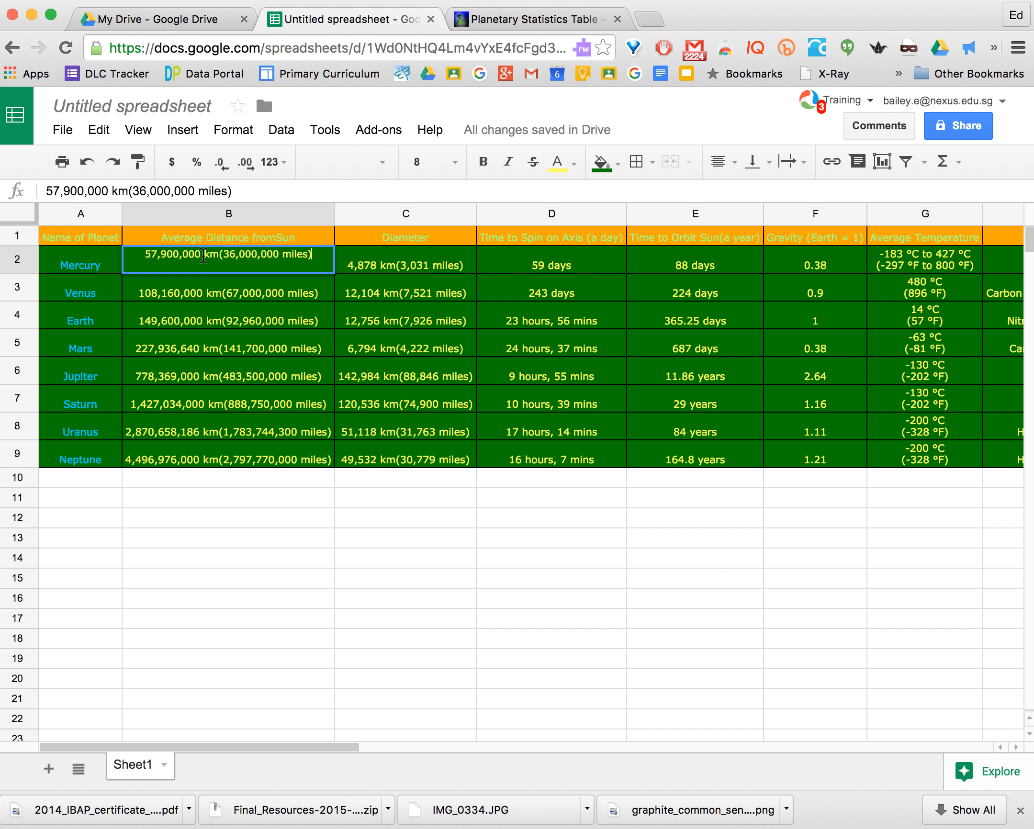
left_click_drag(204, 256, 316, 256)
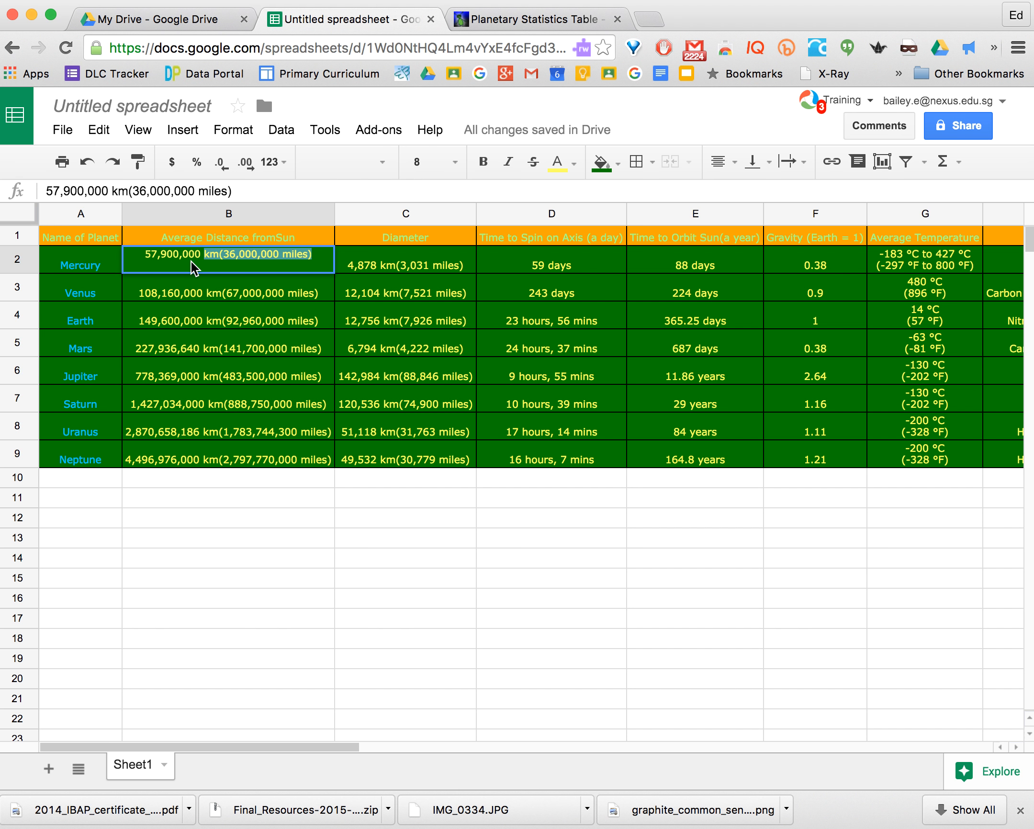
key("BackSpace")
key("BackSpace")
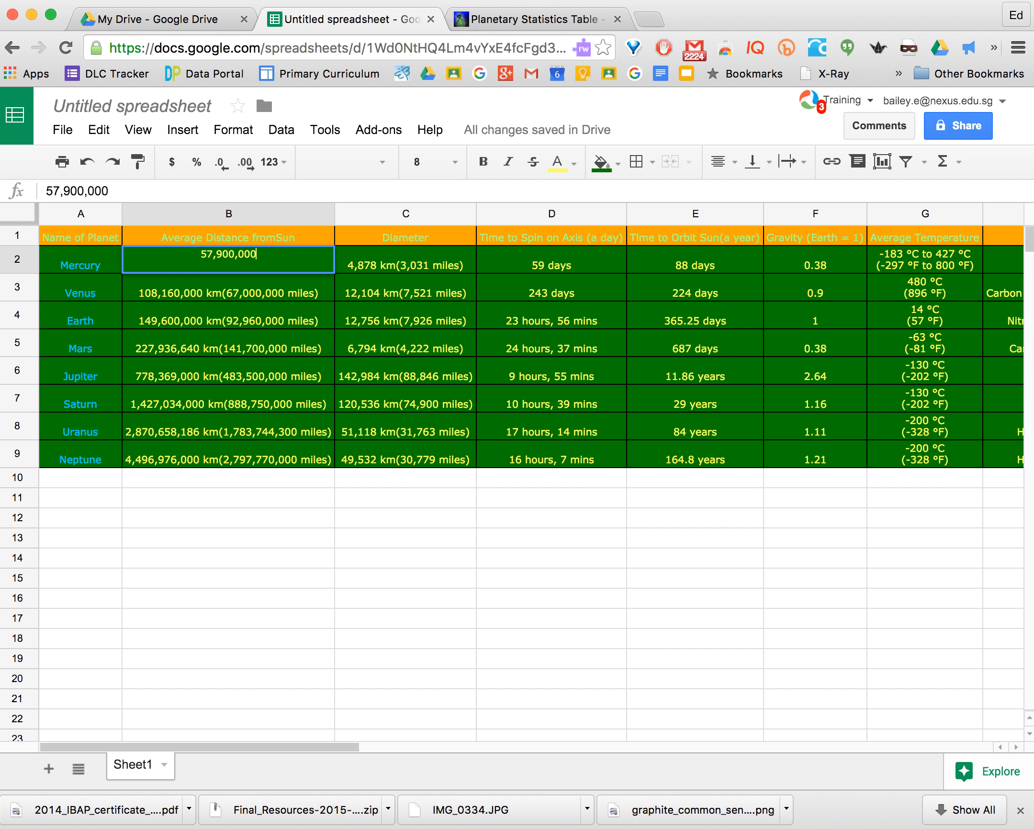
left_click(180, 299)
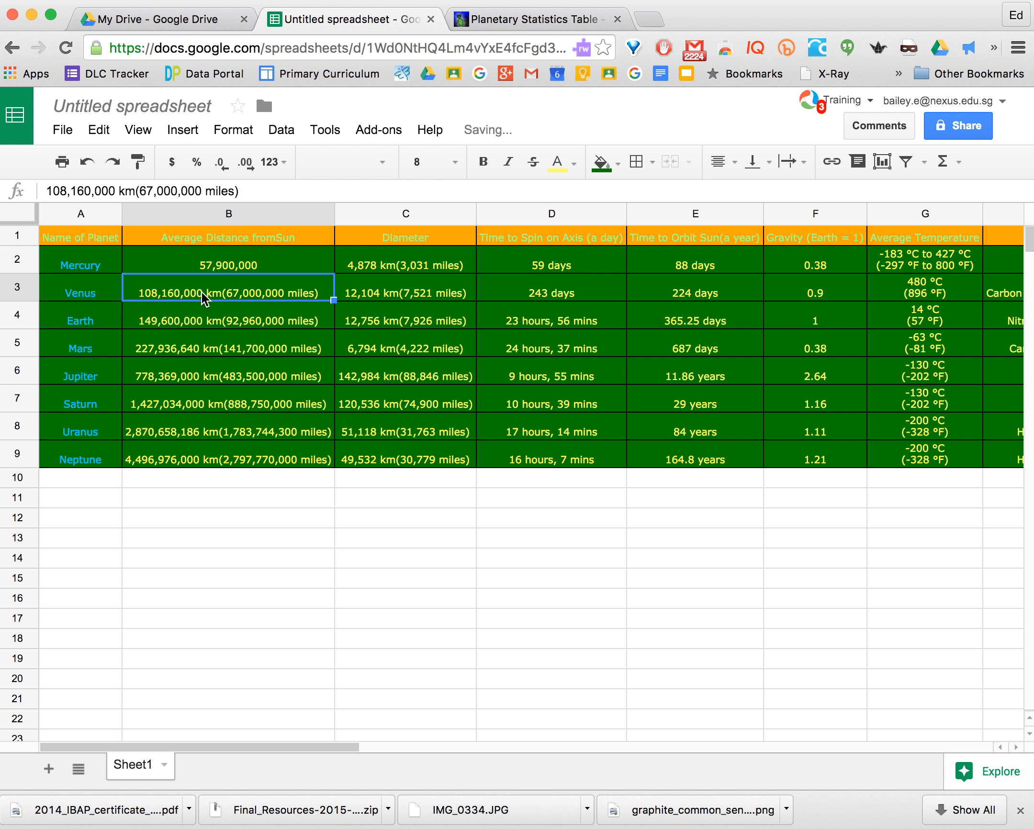
double_click(201, 291)
left_click_drag(207, 283, 322, 278)
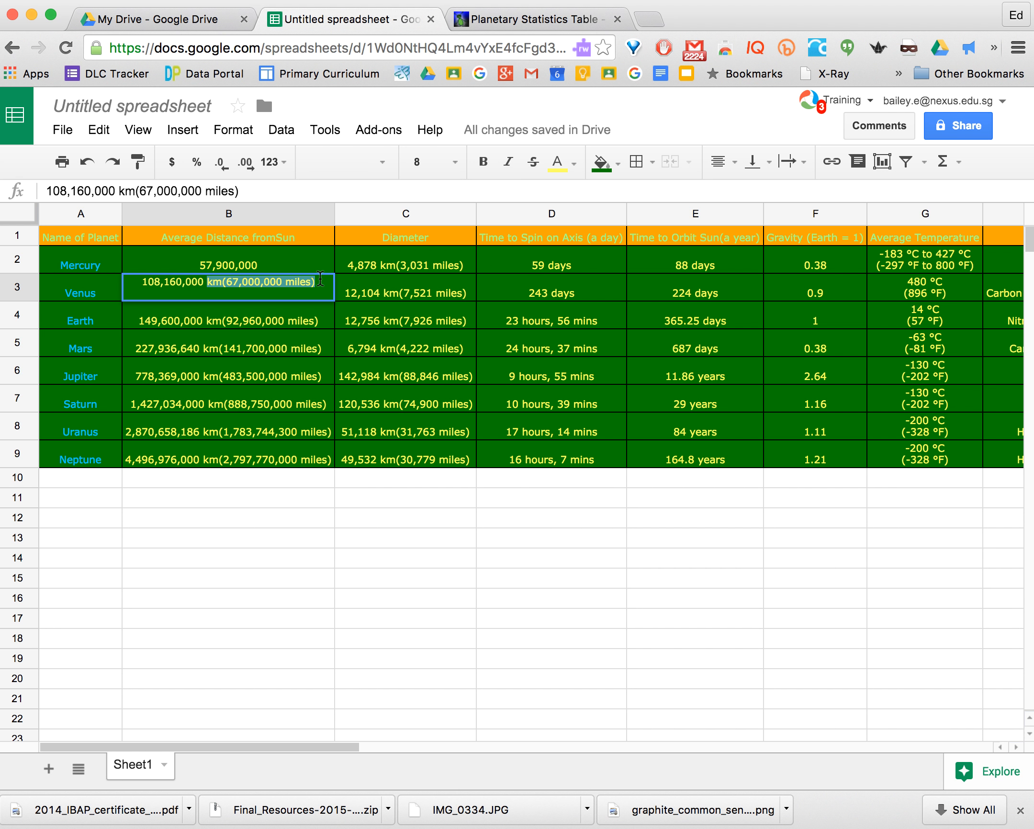
key("BackSpace")
- Strip the km and miles text from Earth's and Mars's distance cells, leaving 149,600,000 and 227,936,640
left_click(208, 331)
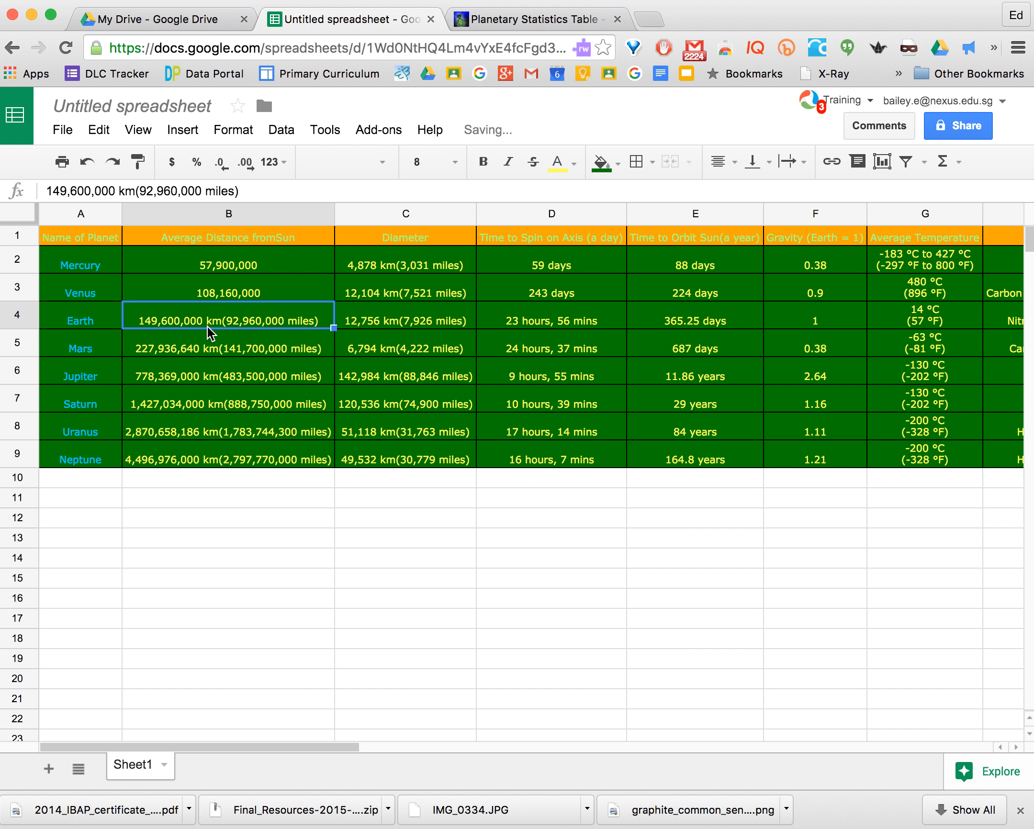
double_click(208, 327)
left_click_drag(208, 312, 319, 312)
key("BackSpace")
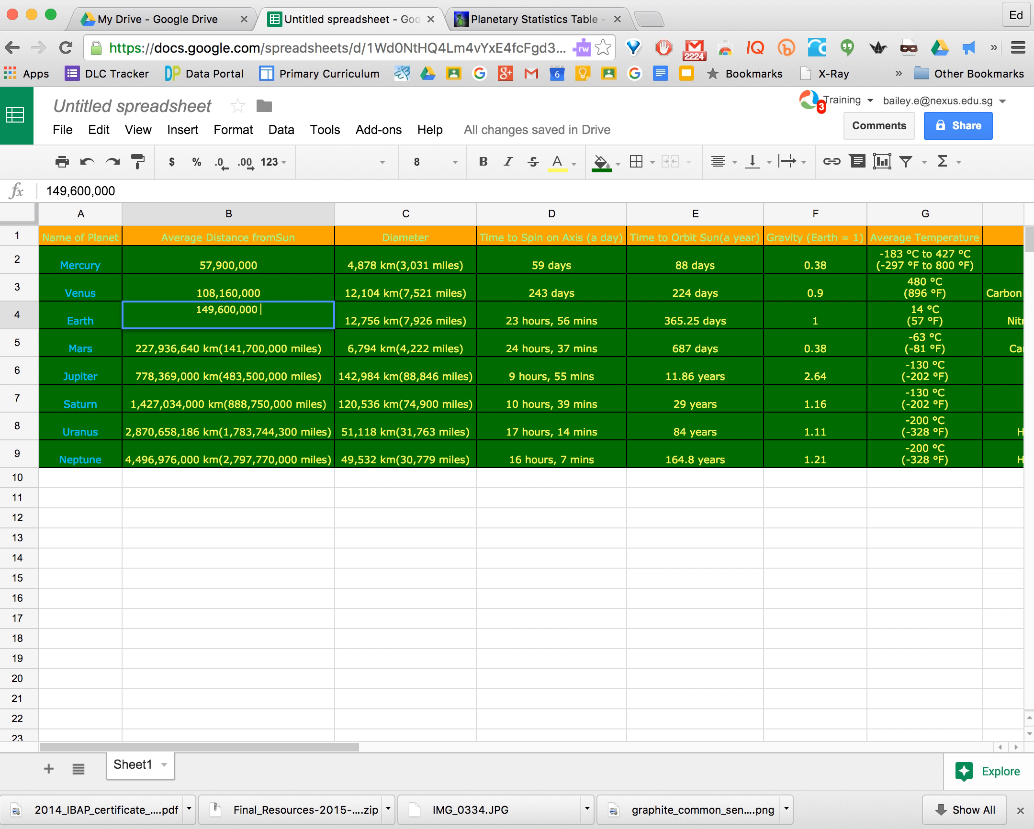
double_click(275, 358)
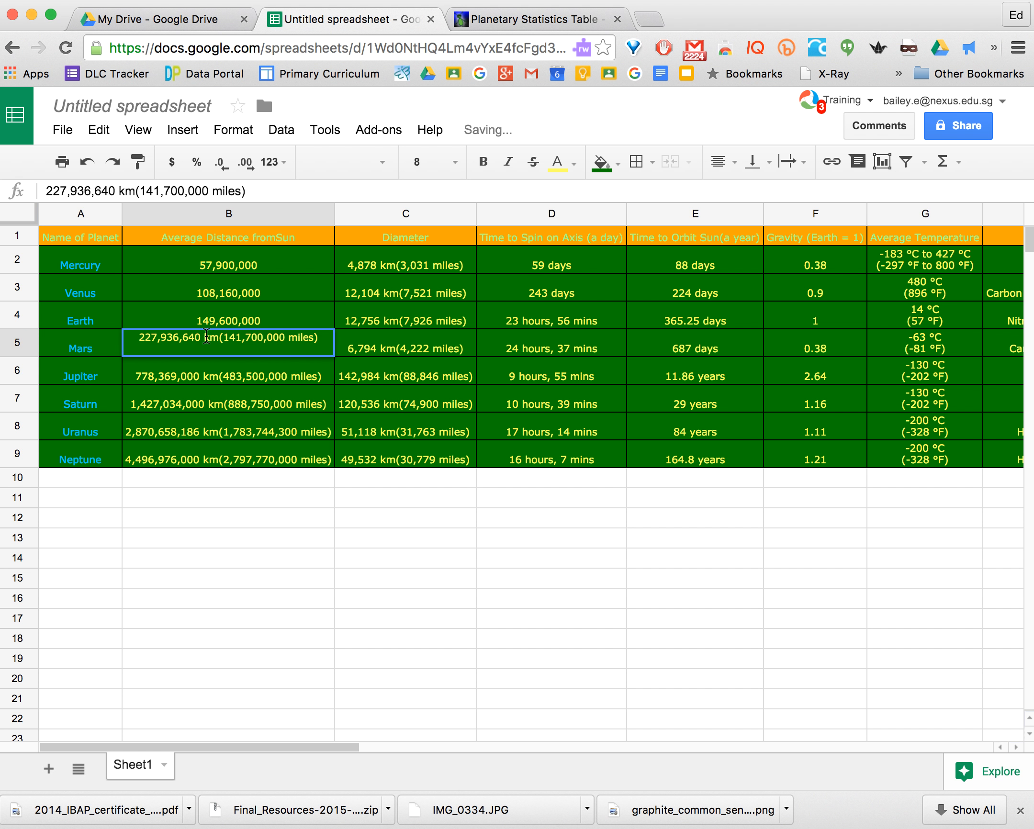
left_click_drag(204, 336, 343, 336)
key("BackSpace")
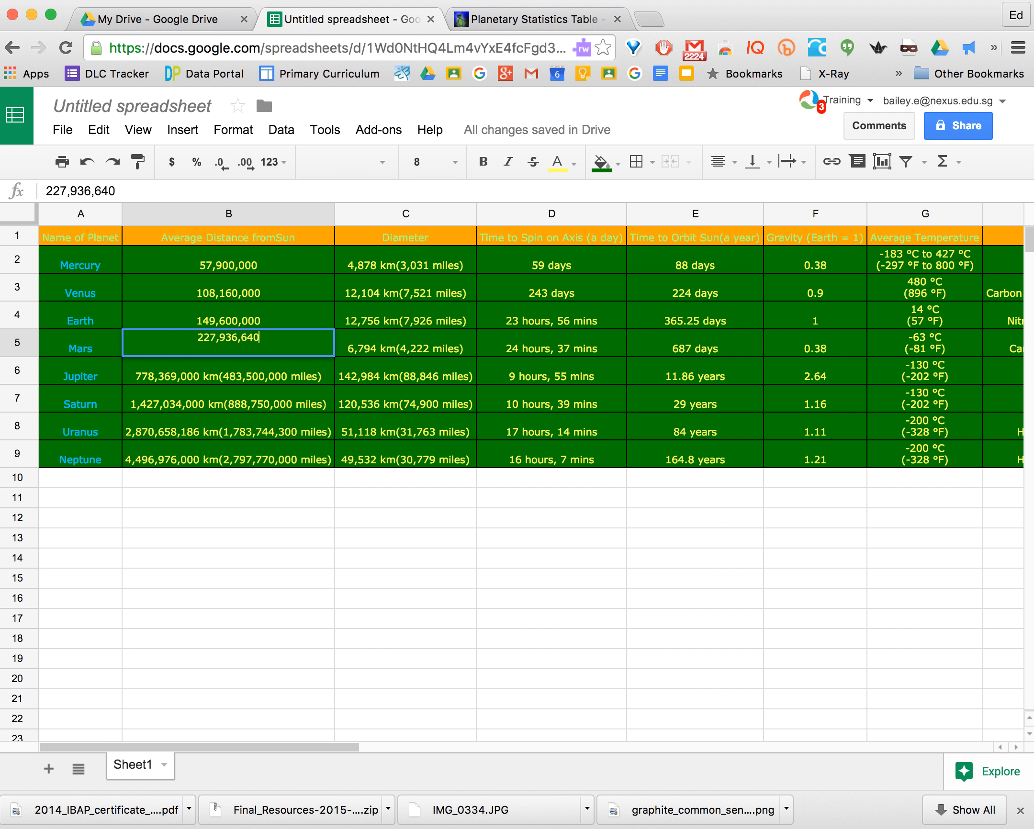
- Reduce Jupiter's and Saturn's distance cells to the plain numbers 778,369,000 and 1,427,034,000
double_click(233, 378)
left_click_drag(201, 365, 320, 365)
key("BackSpace")
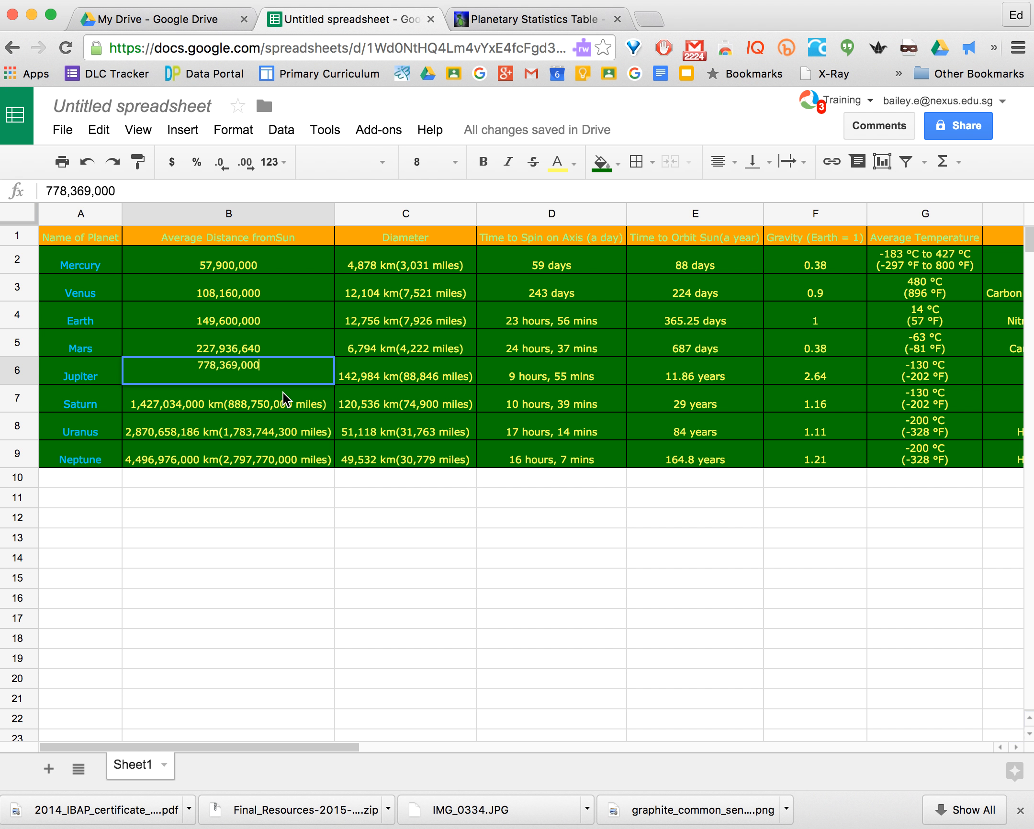
double_click(274, 406)
left_click_drag(209, 392, 329, 391)
key("BackSpace")
- Delete the km and miles text from Uranus's and Neptune's distance cells, keeping 2,870,658,186 and 4,496,976,000
double_click(245, 434)
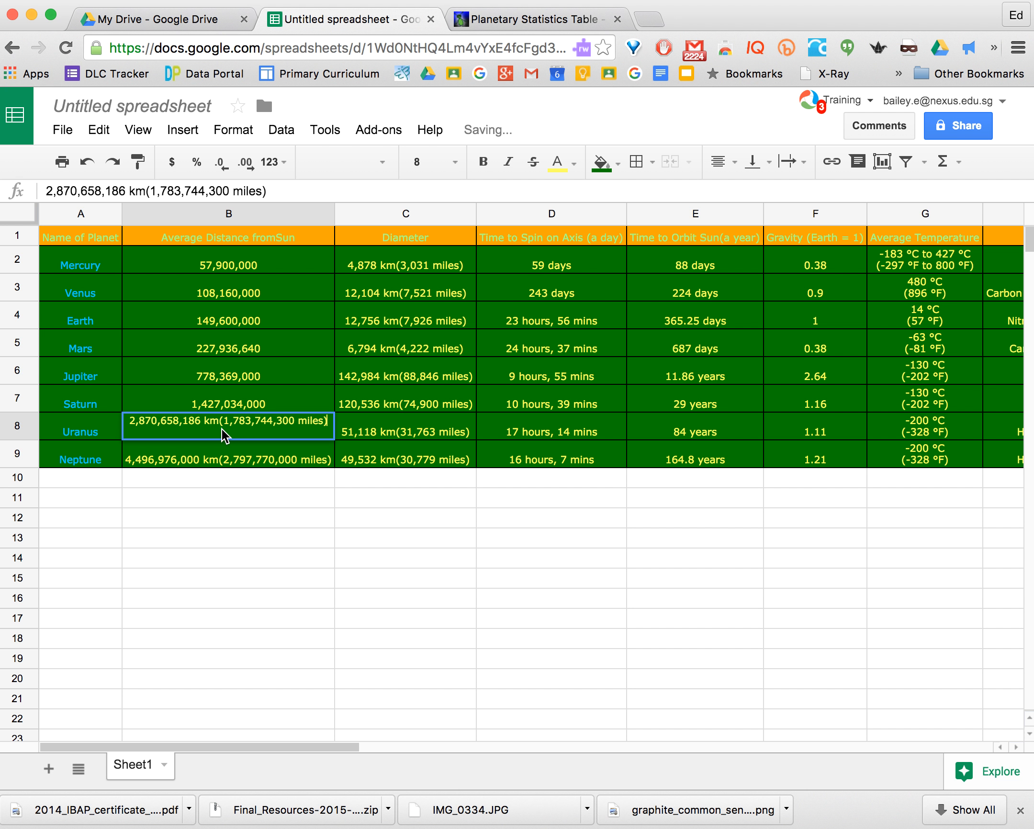
left_click_drag(207, 422, 330, 422)
key("BackSpace")
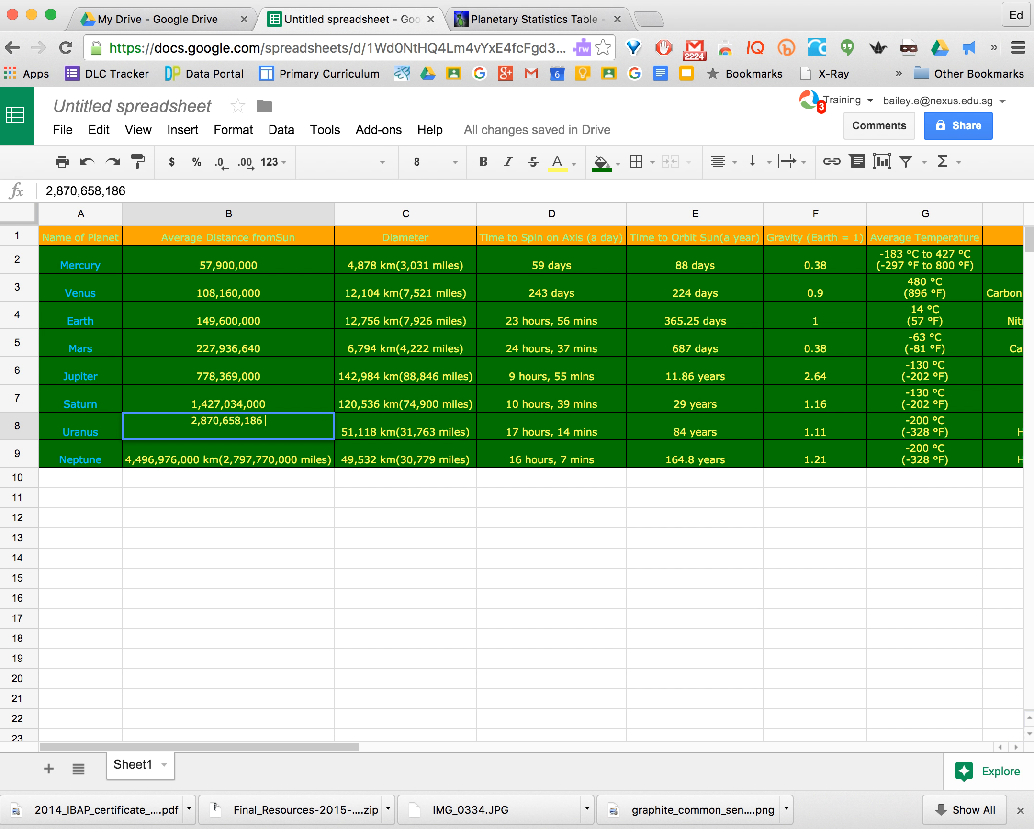
left_click(293, 458)
double_click(293, 459)
left_click_drag(201, 446, 326, 446)
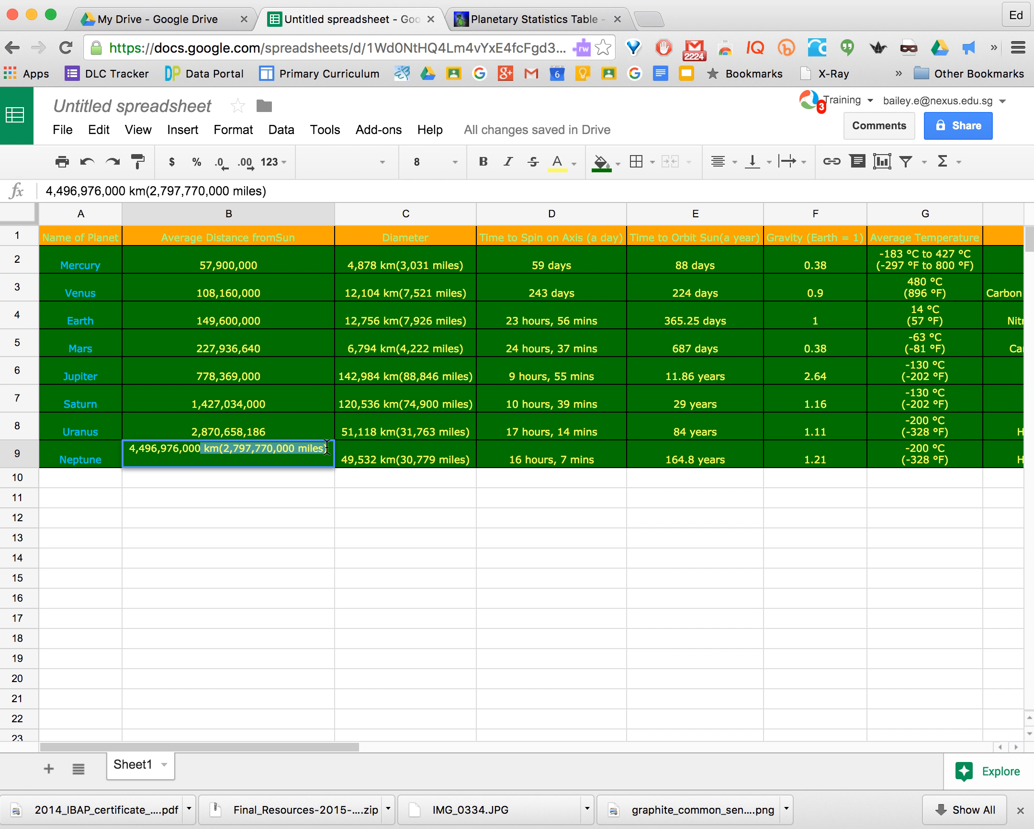
key("BackSpace")
left_click(304, 485)
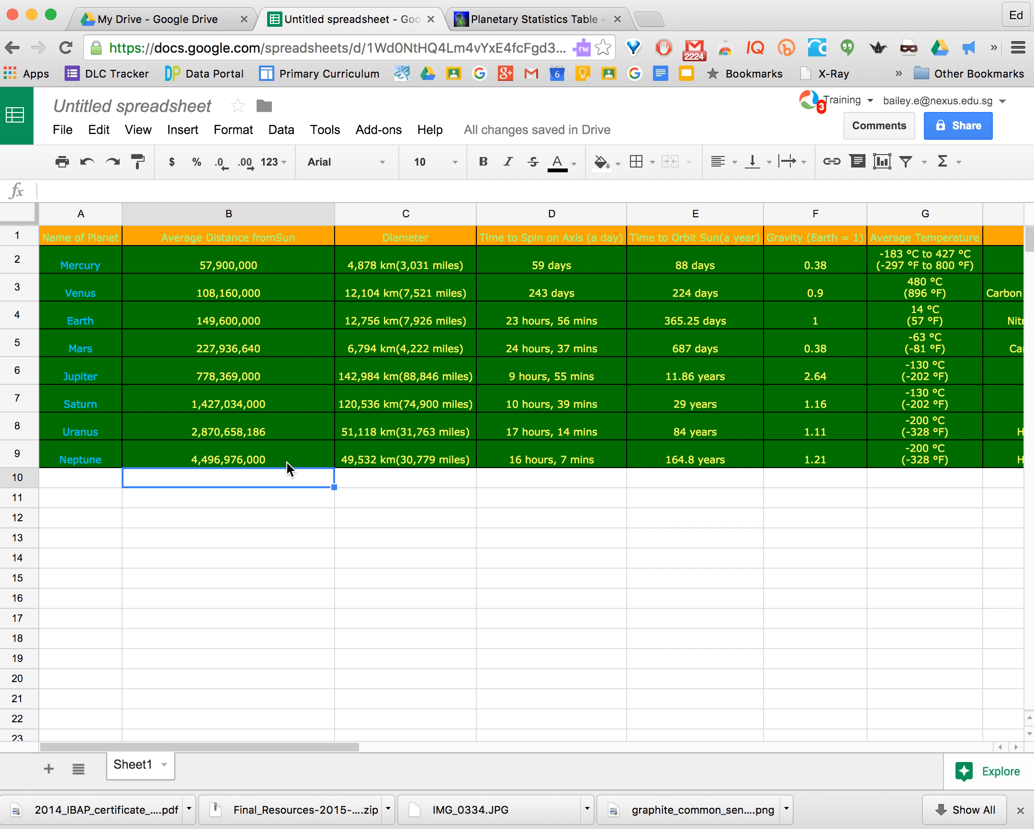
- Change the header in B1 to "Average Distance from Sun (km)"
left_click(273, 236)
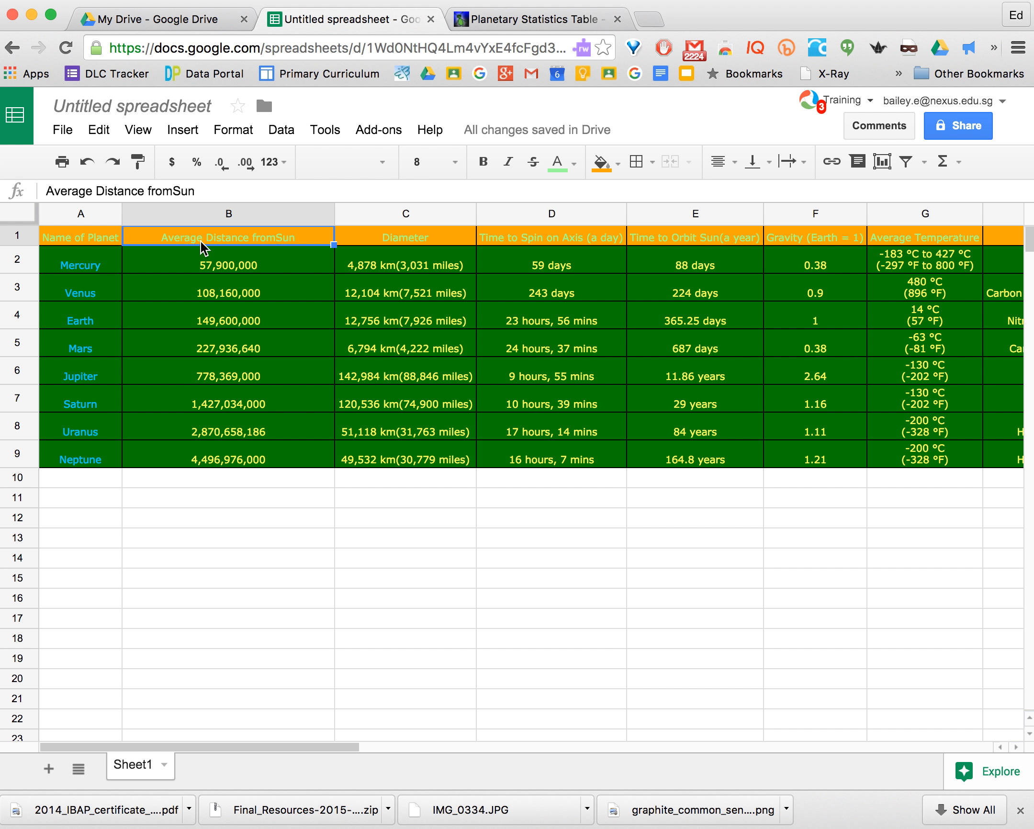
double_click(279, 238)
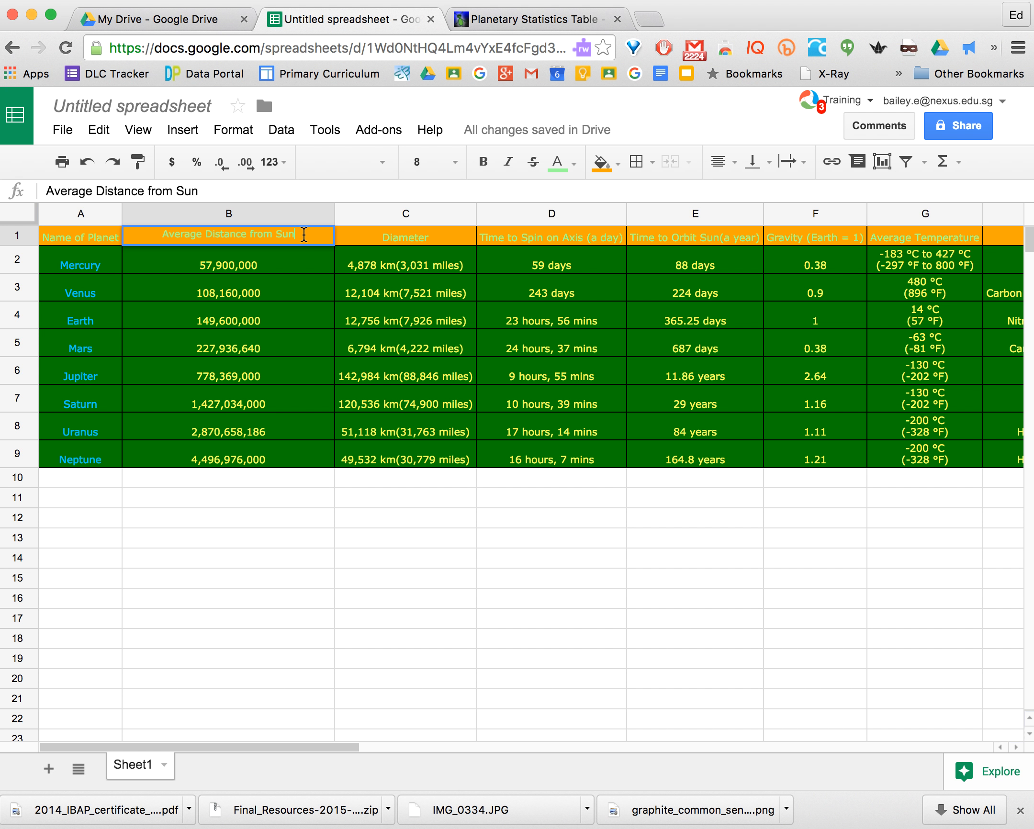
type("(")
type("km)")
left_click(253, 269)
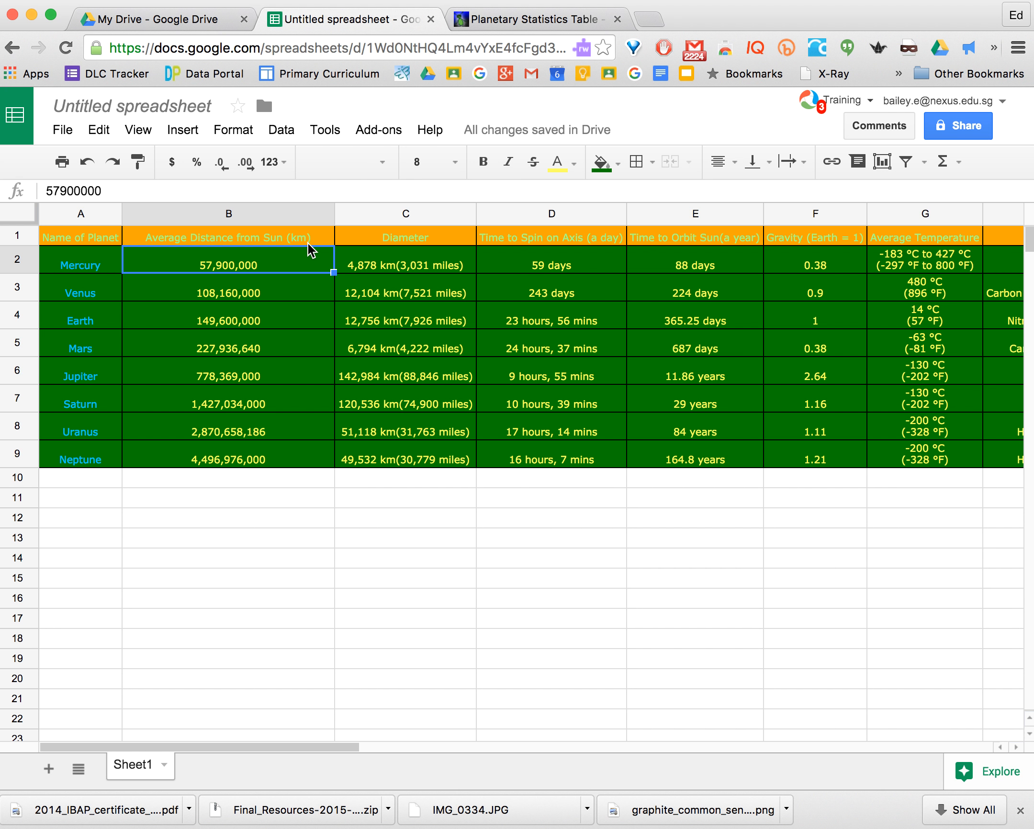
left_click(231, 287)
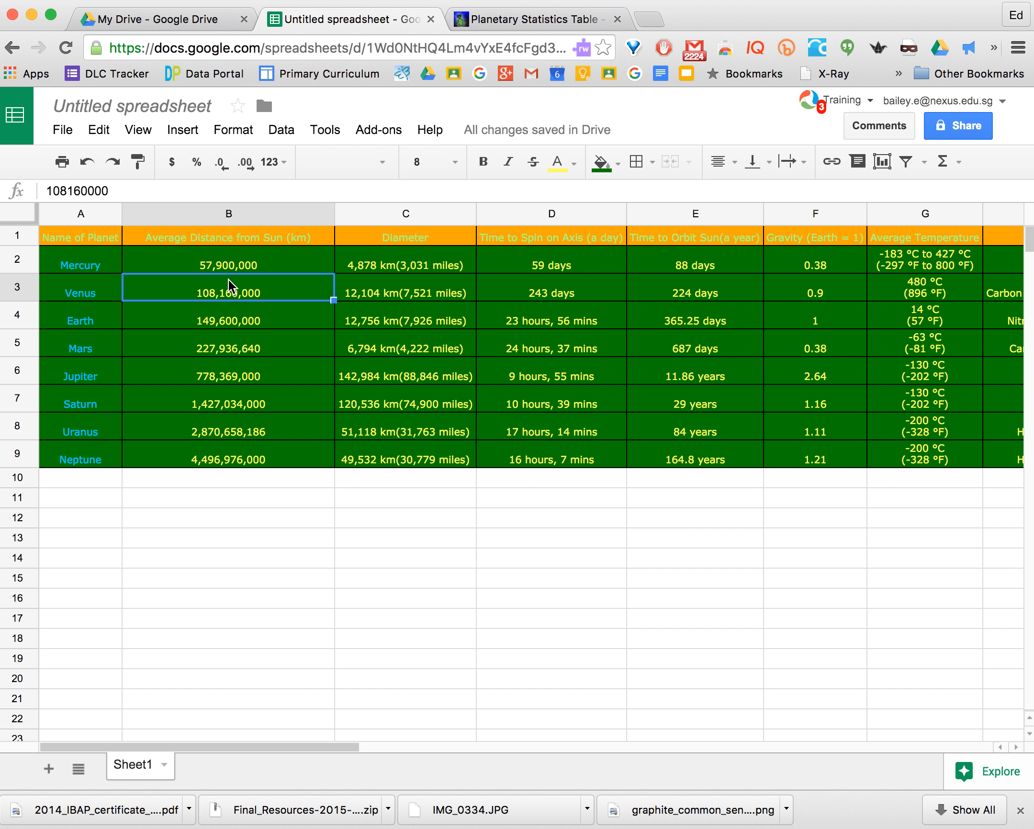
- Select the planet names and distances in A1:B9, including the header row, as chart data
left_click(77, 238)
left_click_drag(83, 240, 180, 372)
left_click_drag(187, 419, 188, 455)
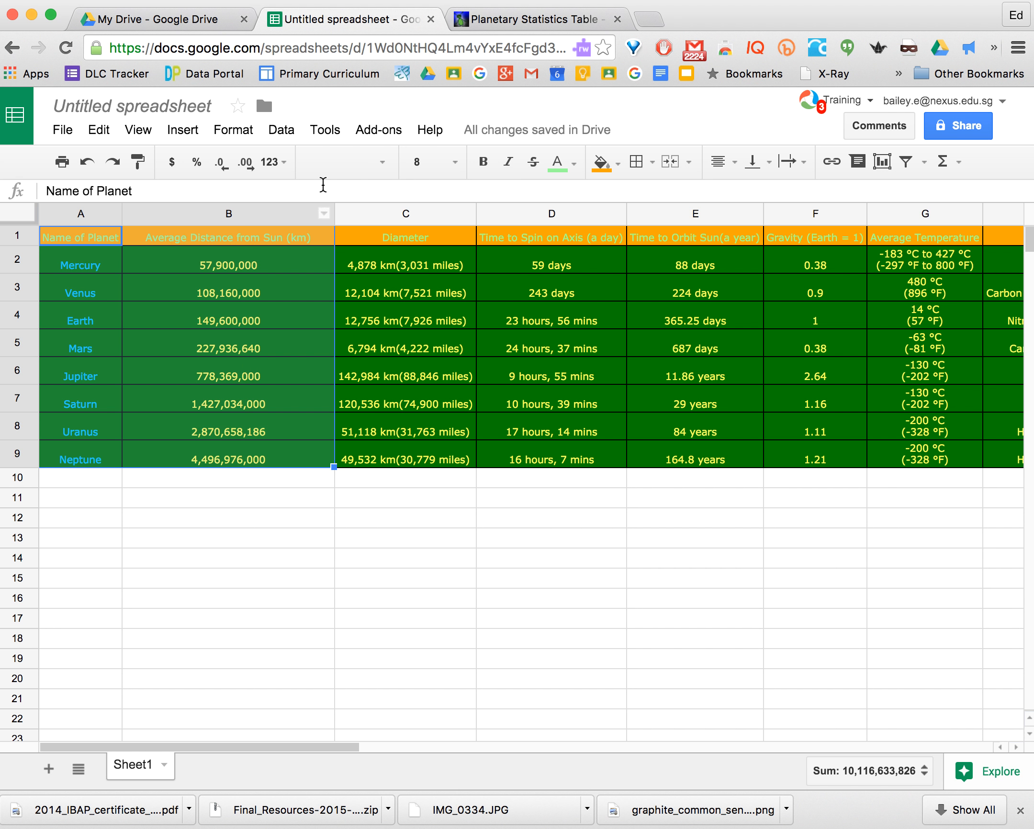
left_click(181, 131)
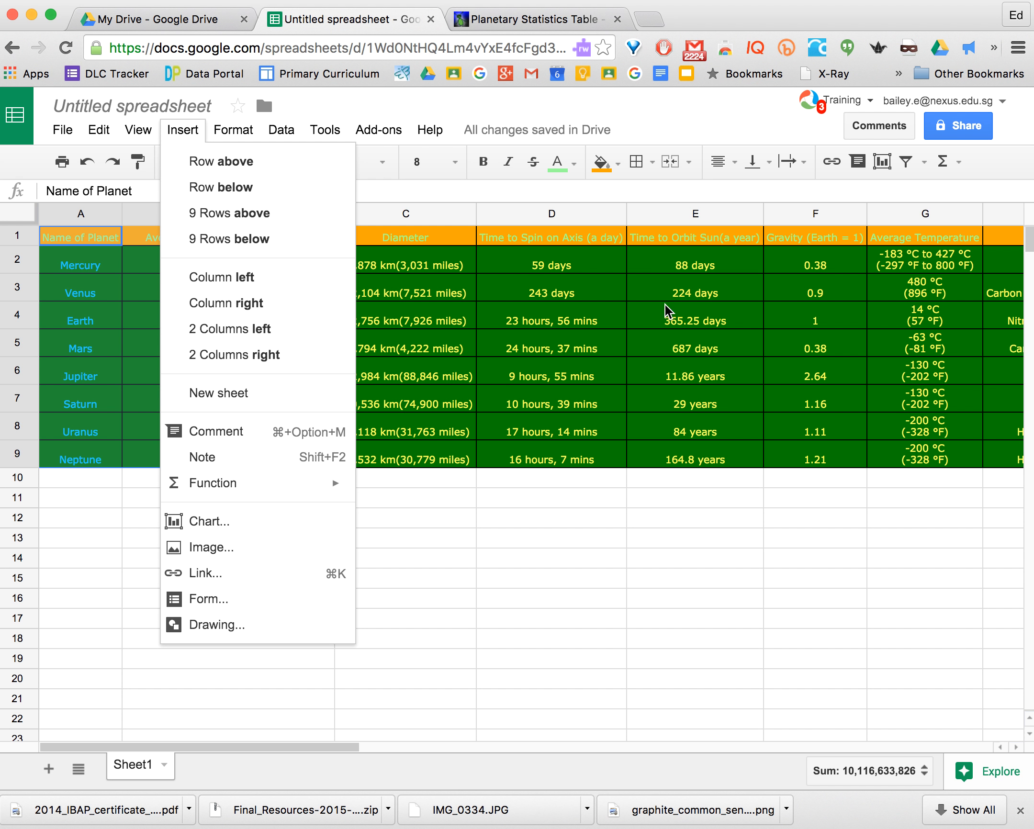
left_click(883, 160)
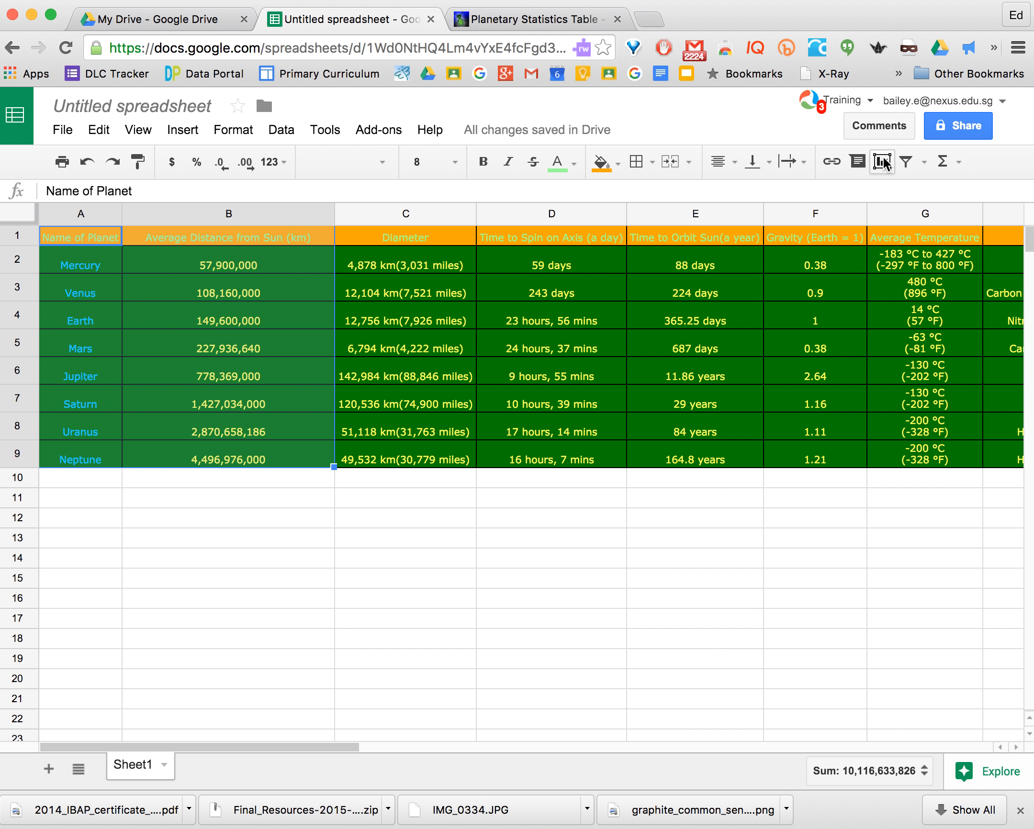
left_click(882, 164)
key("Escape")
left_click(882, 162)
key("Escape")
left_click(882, 162)
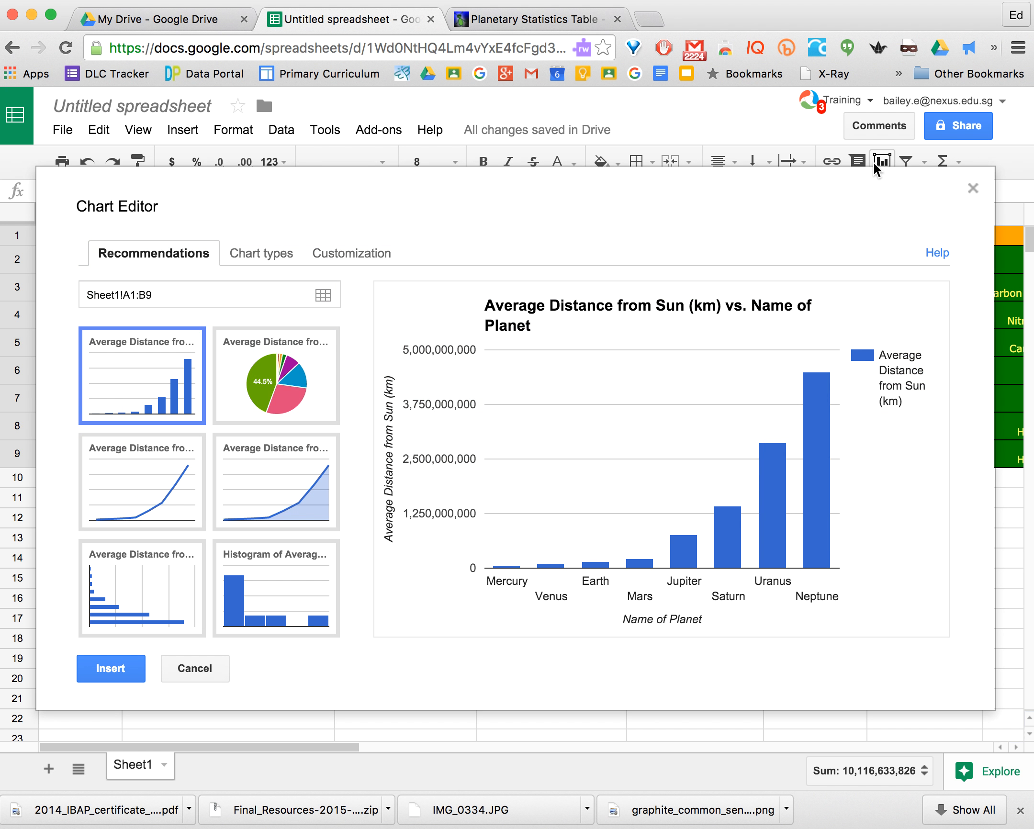
key("Escape")
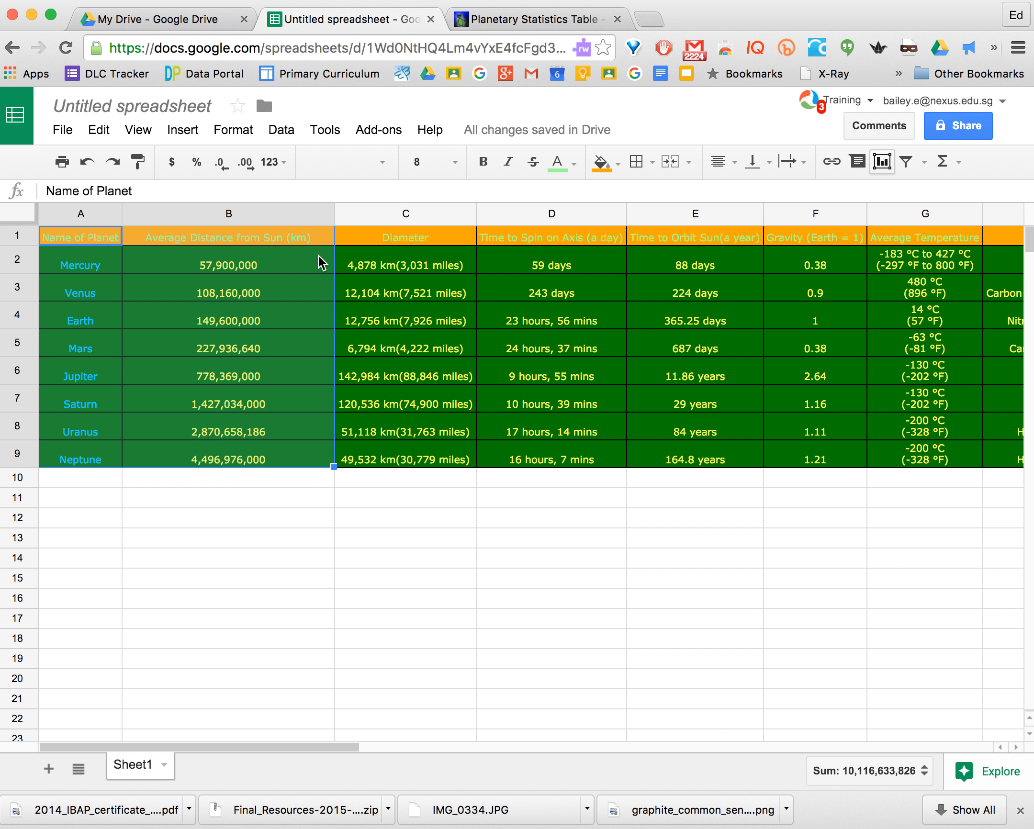
- Start a chart from the selected range A1:B9 and inspect individual planets' values in the column chart preview
left_click(882, 162)
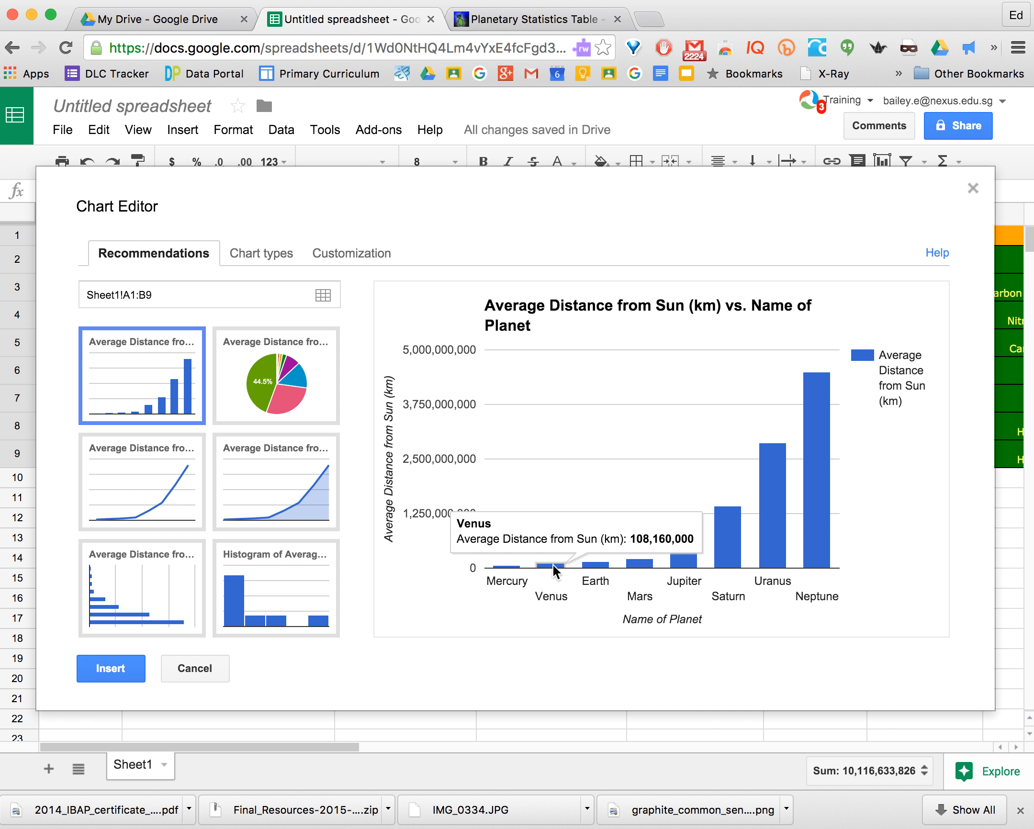
mouse_move(602, 562)
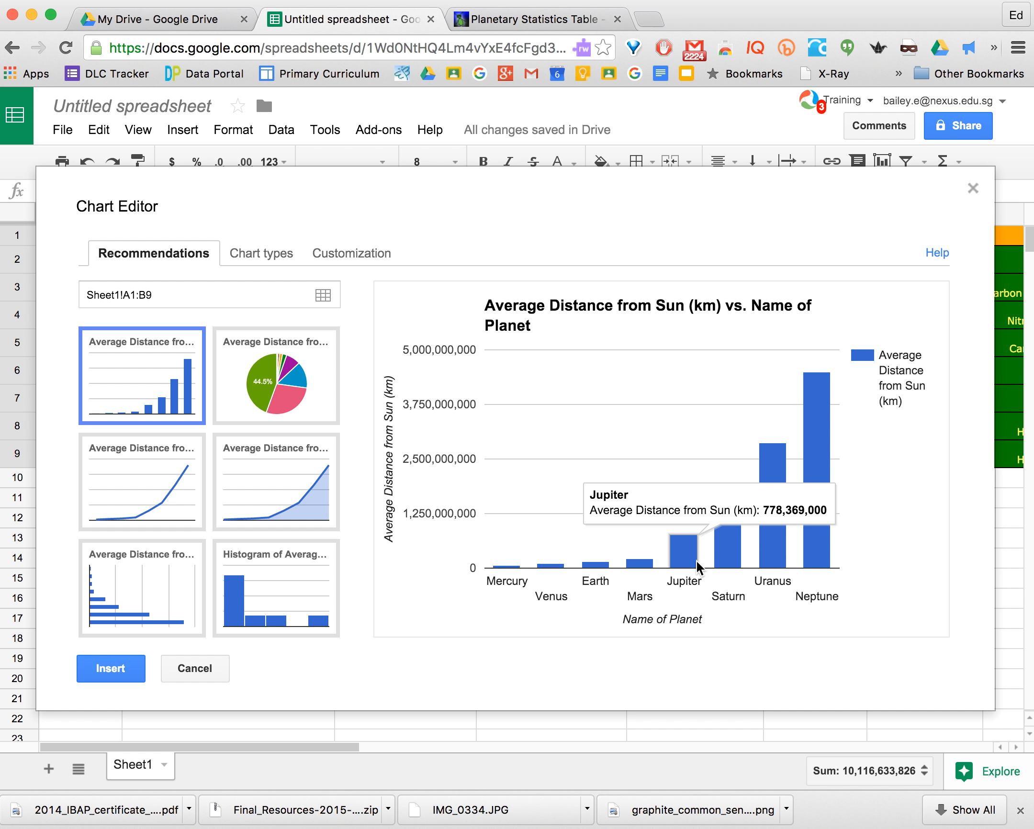
mouse_move(735, 548)
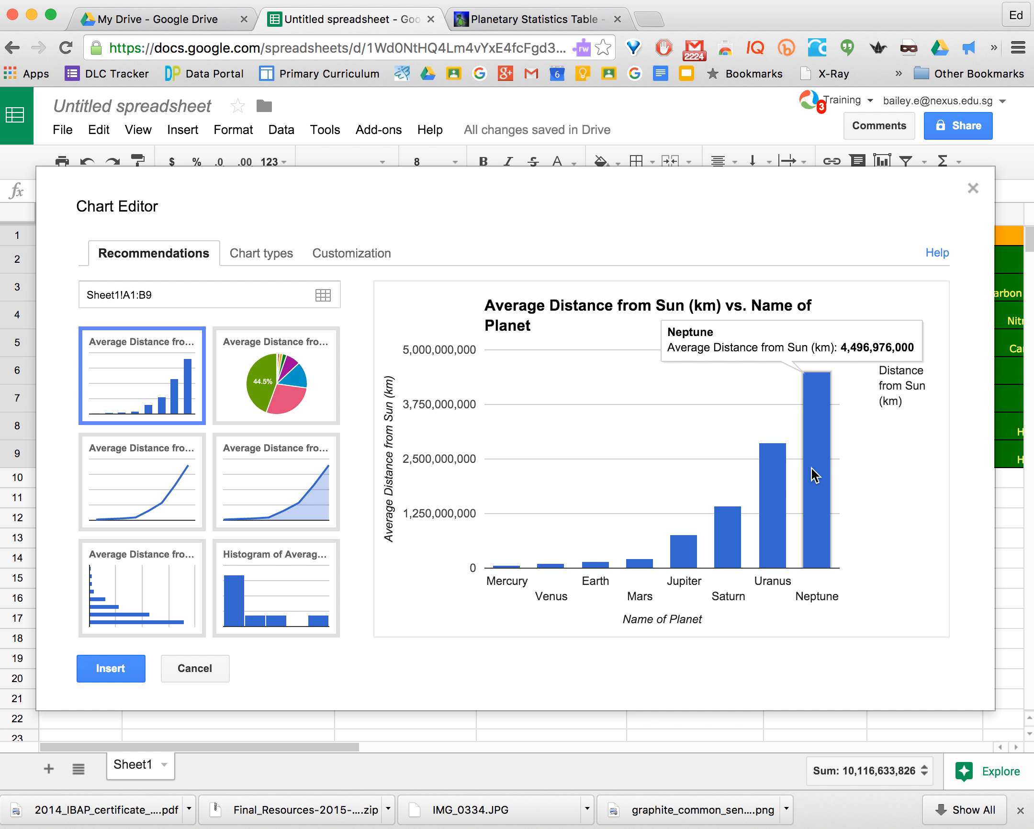
mouse_move(776, 511)
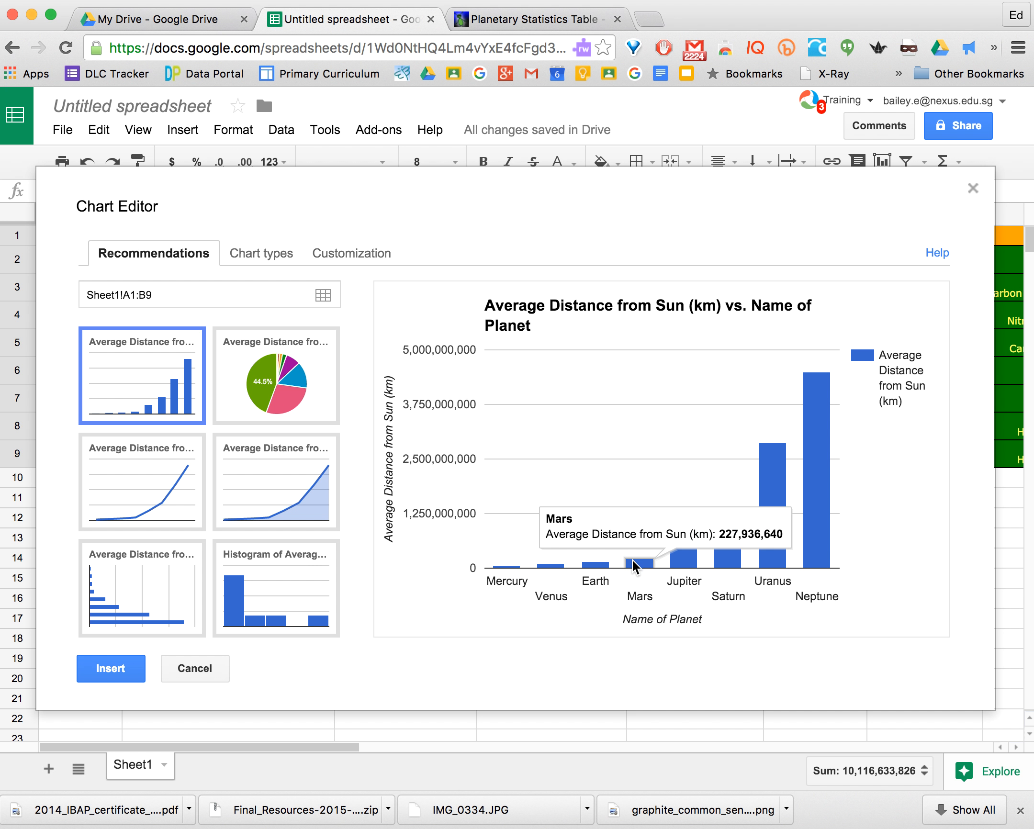
mouse_move(700, 543)
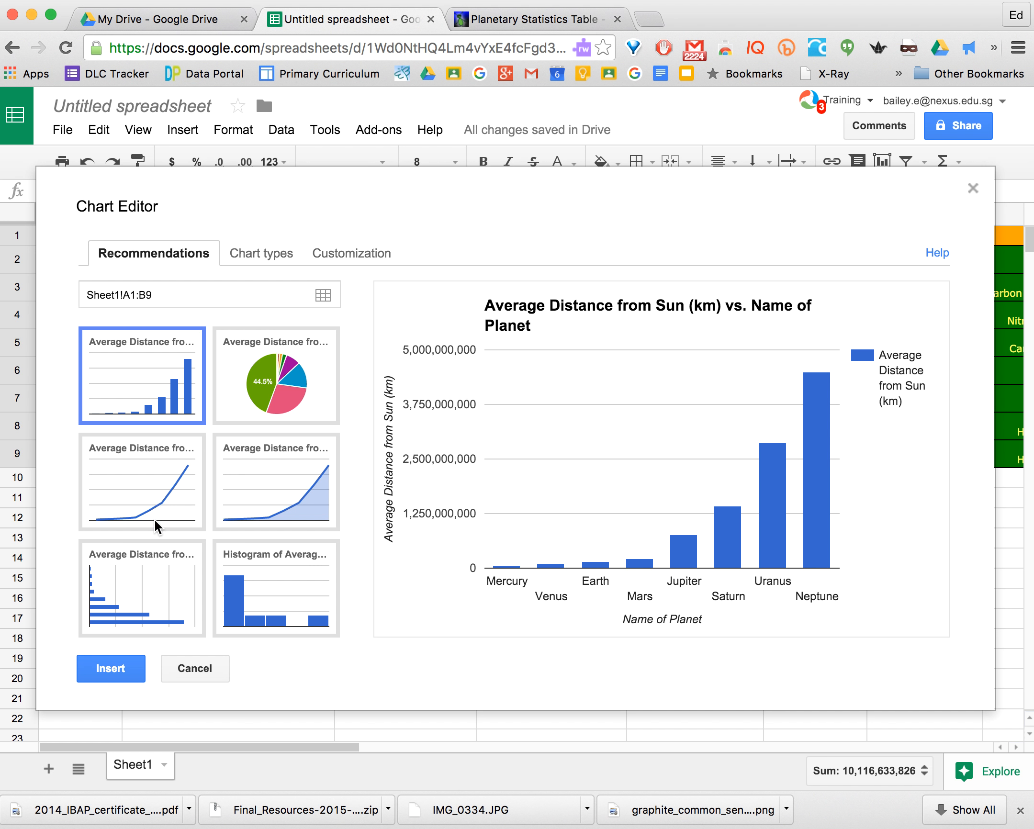
- Preview the horizontal bar, histogram and area chart recommendations, and insert the horizontal bar chart of planet distances
left_click(146, 564)
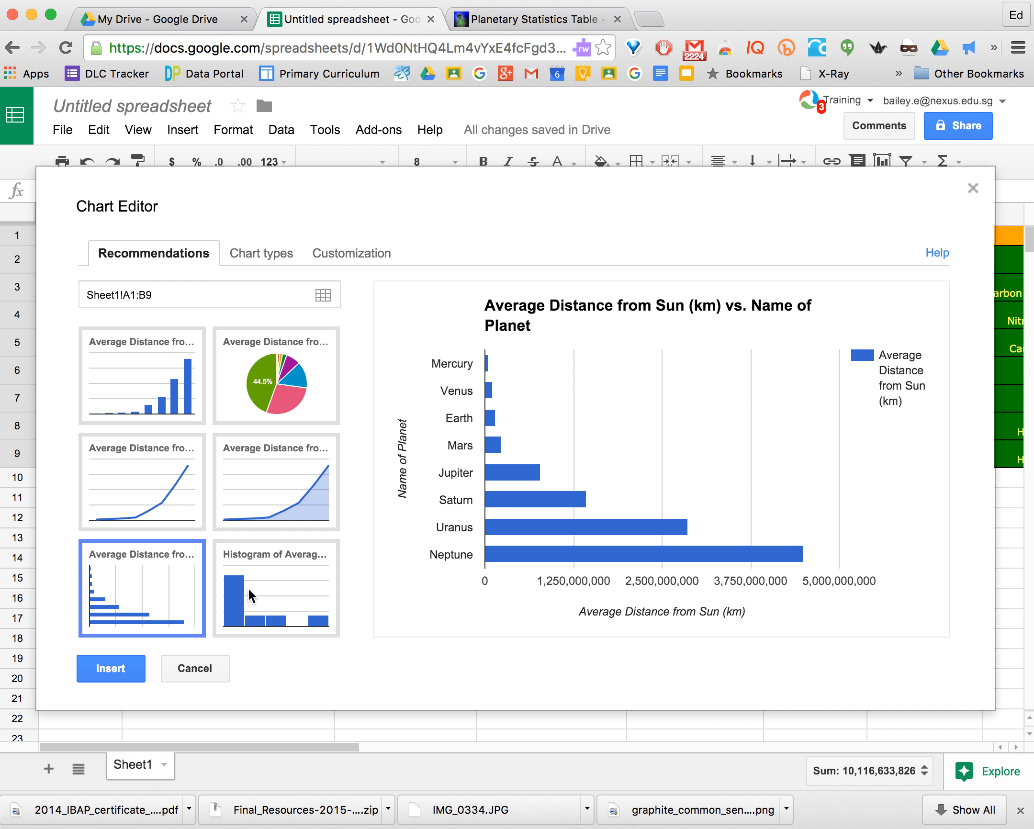
left_click(261, 595)
left_click(272, 504)
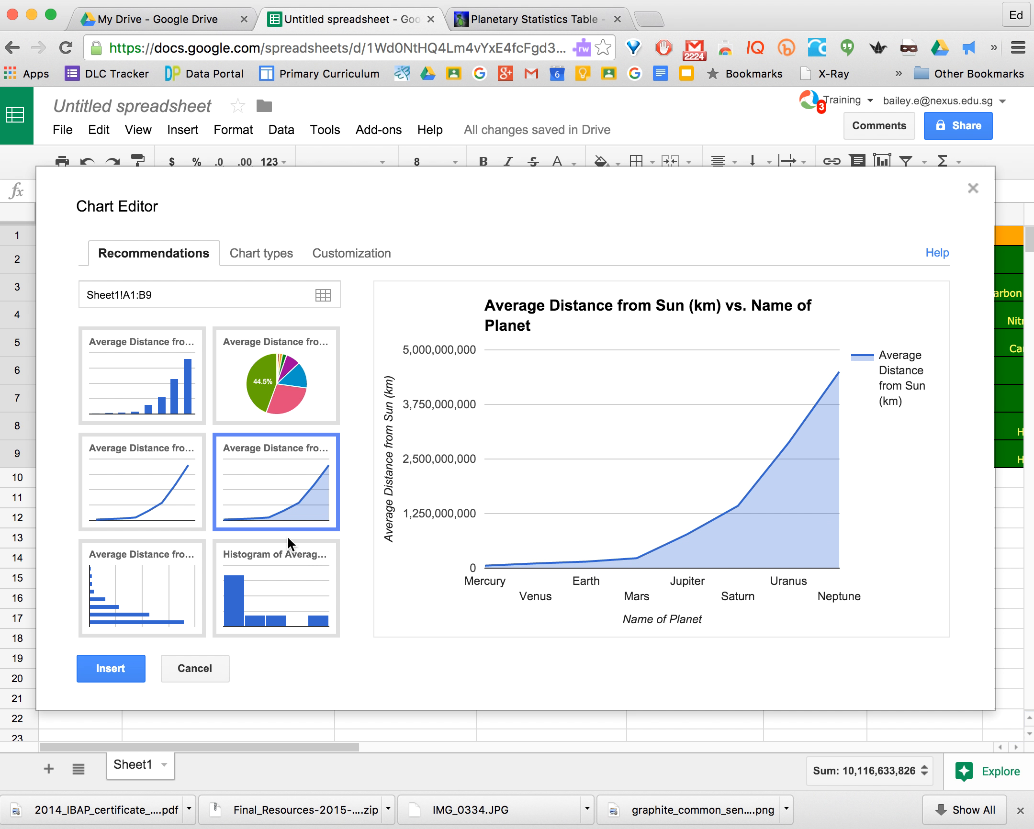
left_click(177, 581)
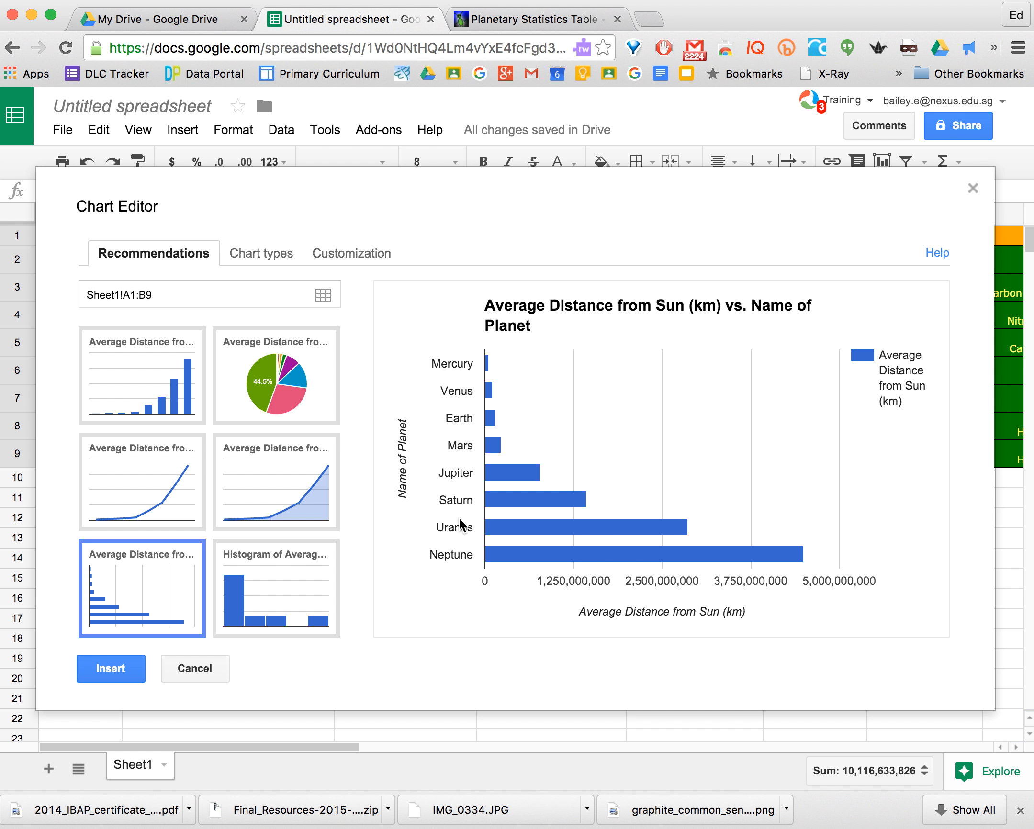
mouse_move(585, 523)
left_click(101, 674)
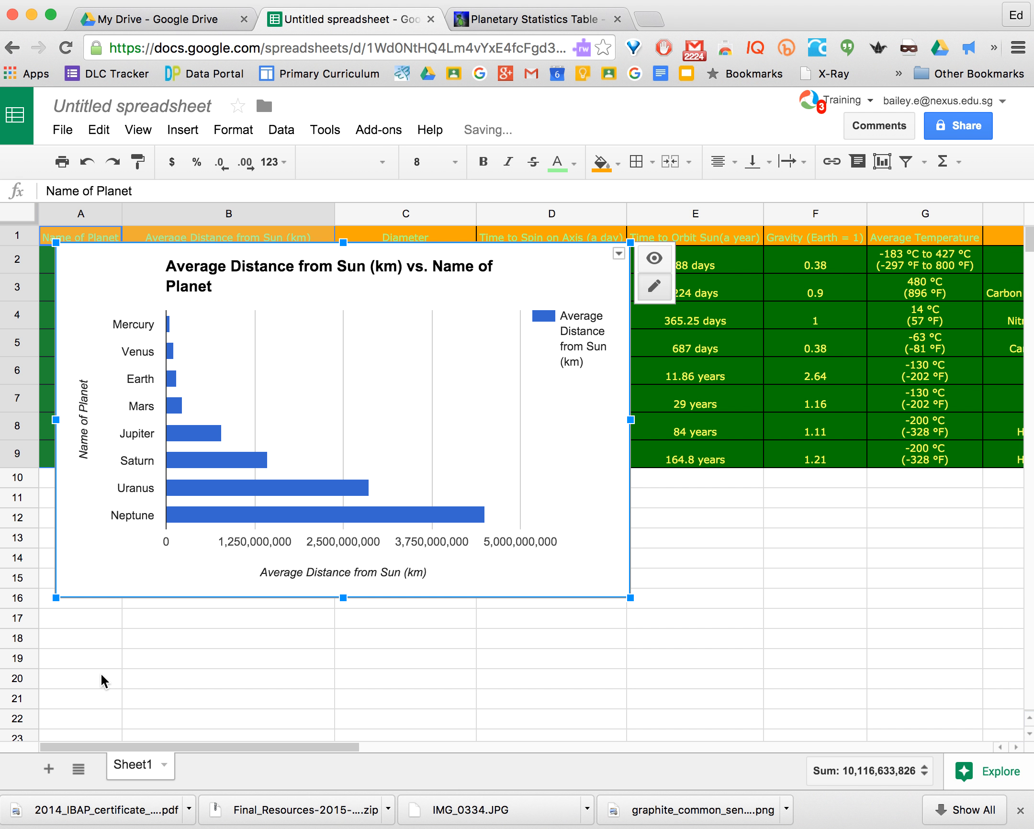
- Move the bar chart below the data table so that its upper edge sits in row 10
left_click_drag(117, 264, 190, 494)
scroll(478, 484, "down", 4)
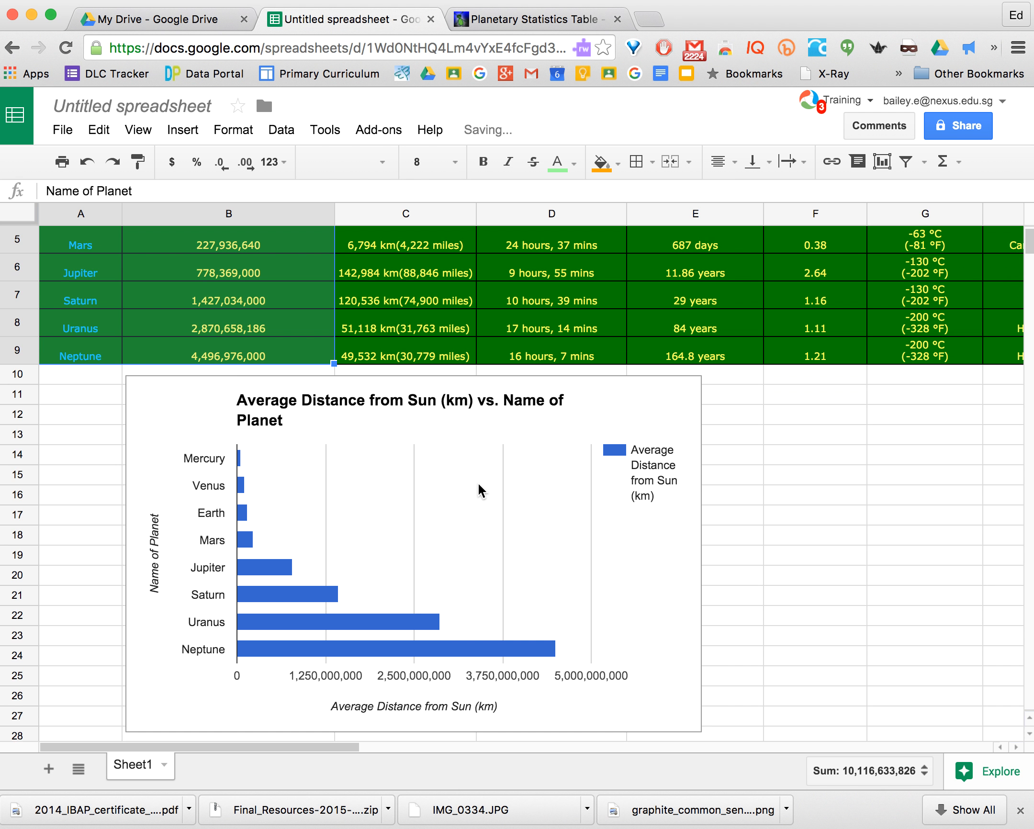
scroll(478, 484, "up", 2)
scroll(478, 484, "up", 3)
scroll(479, 484, "right", 5)
scroll(474, 432, "left", 5)
scroll(469, 456, "down", 3)
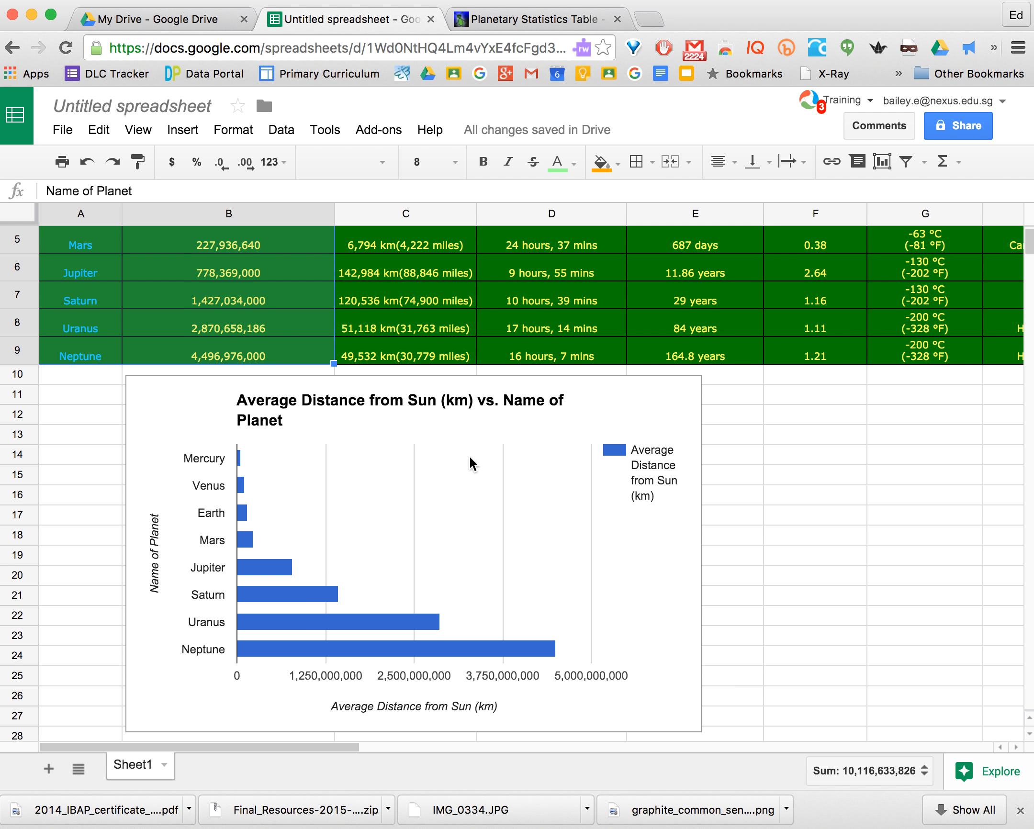
scroll(399, 470, "down", 1)
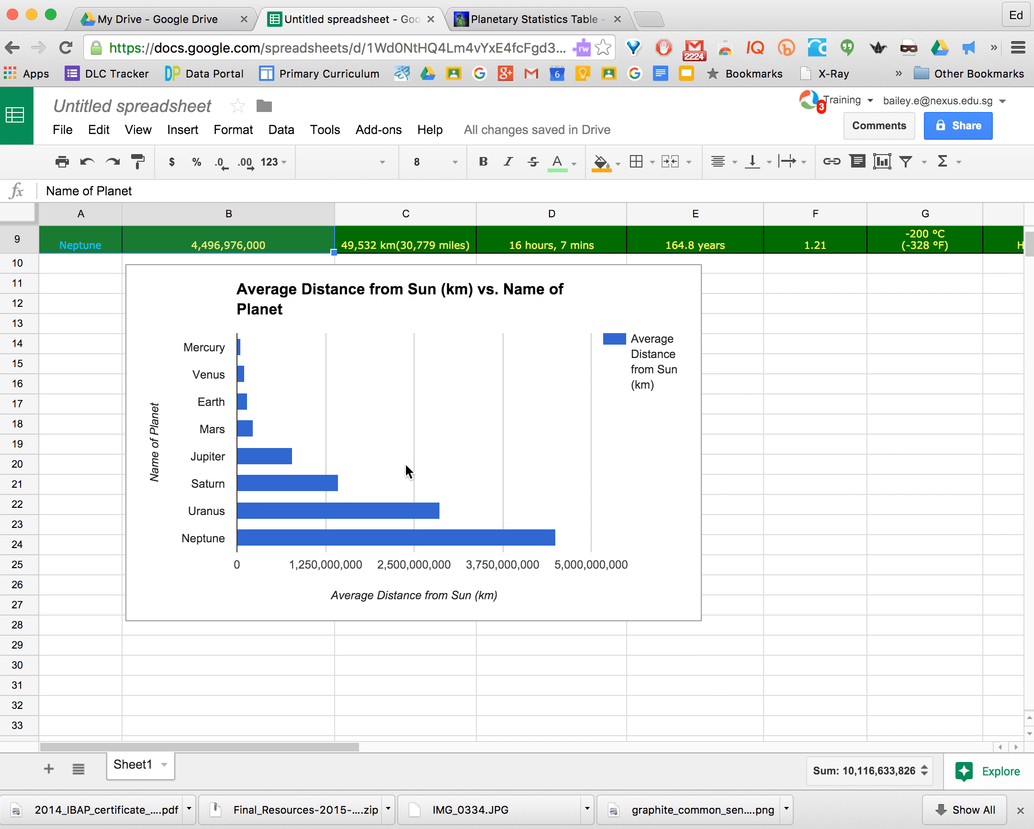
- Enlarge the chart so that it extends across to column F and down to about row 32
left_click(676, 608)
left_click_drag(701, 621, 858, 717)
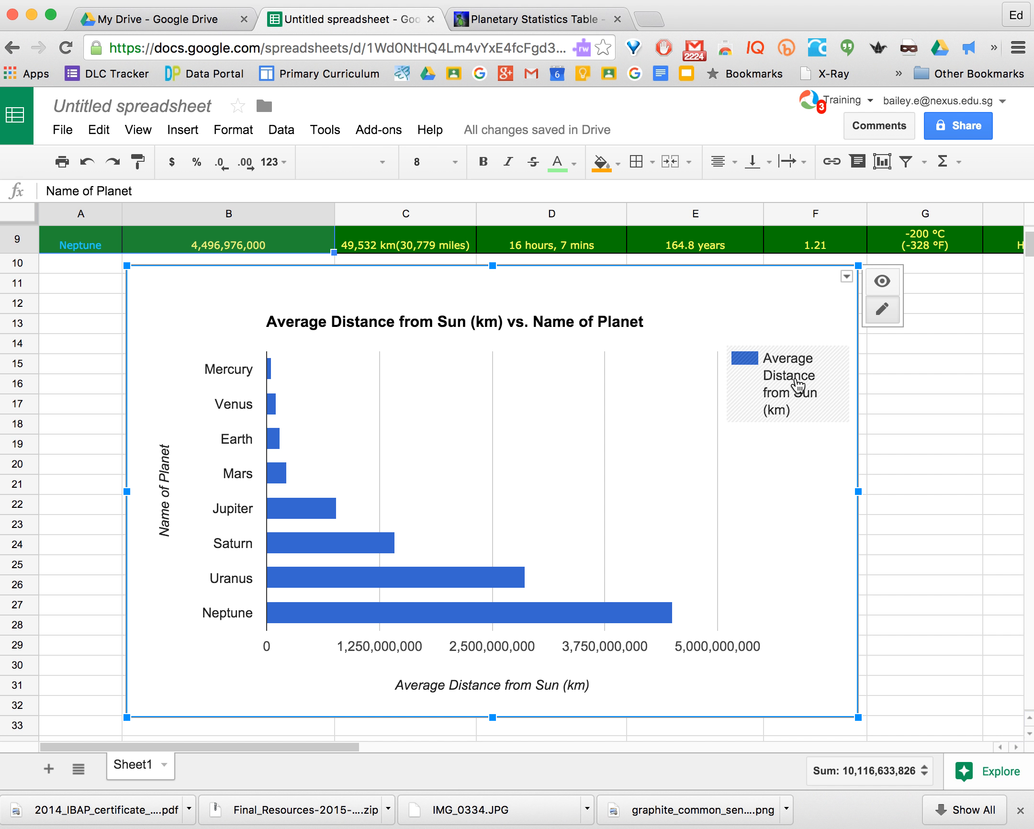
left_click(783, 403)
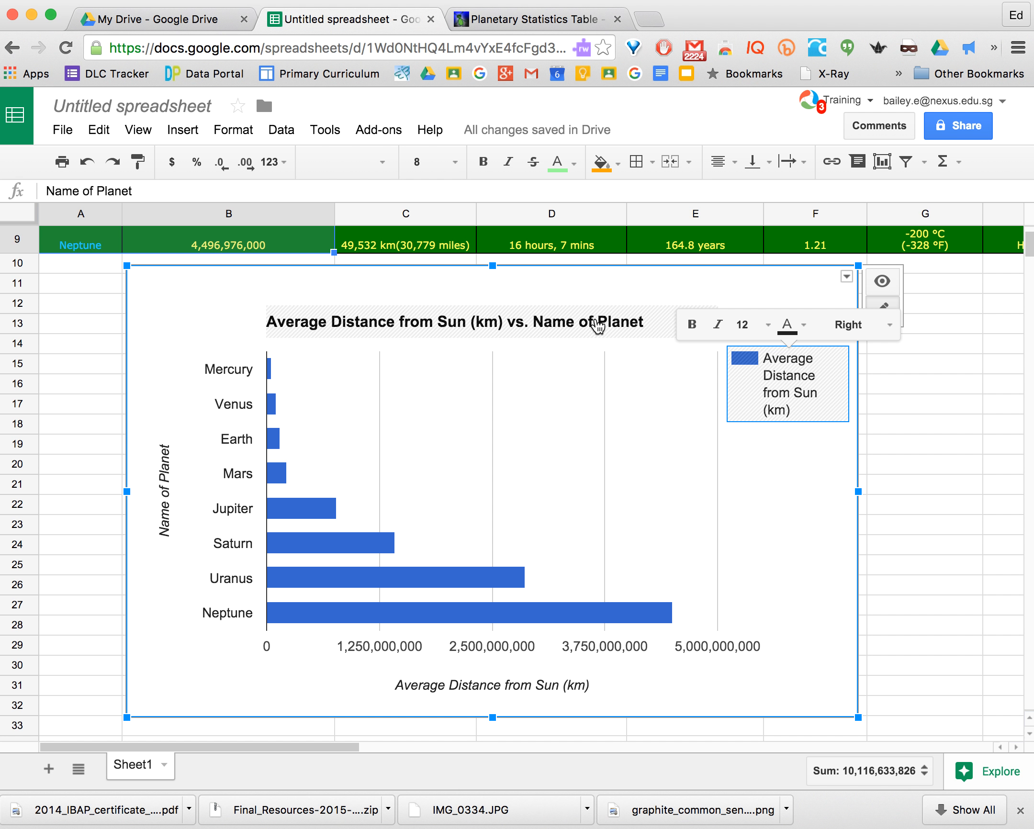
left_click(740, 291)
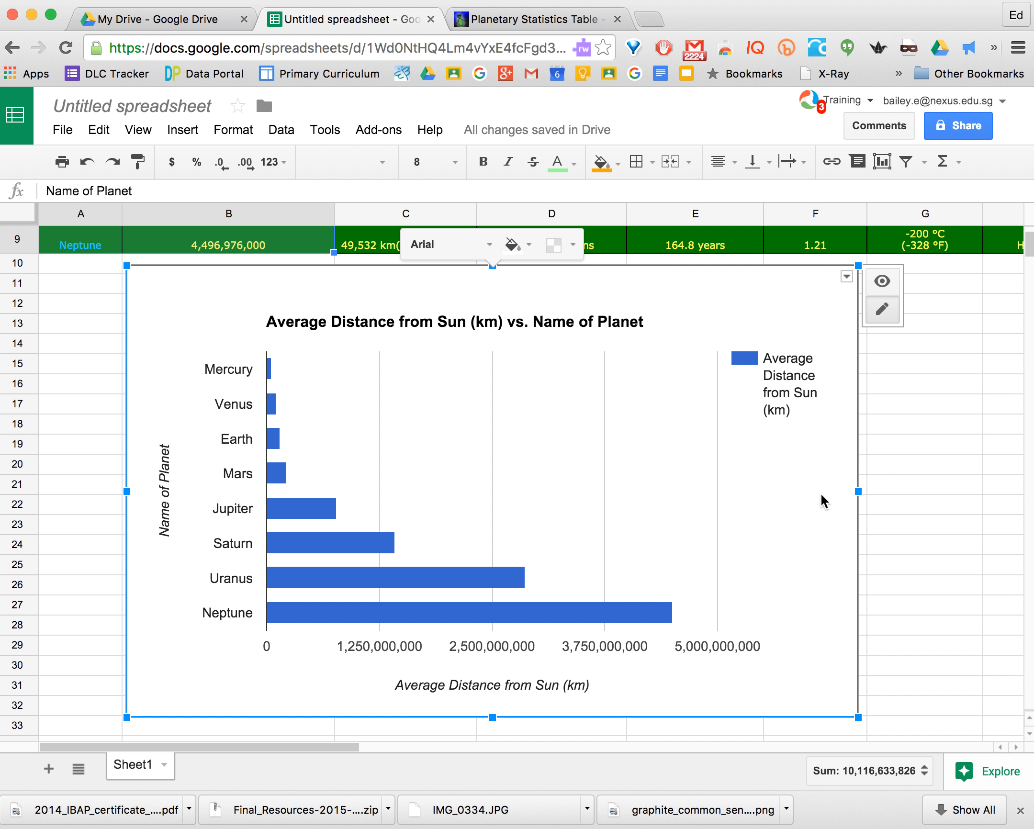
- Remove the word "Average" from the chart title, leaving "Distance from Sun (km) vs. Name of Planet", and update the chart
left_click(847, 278)
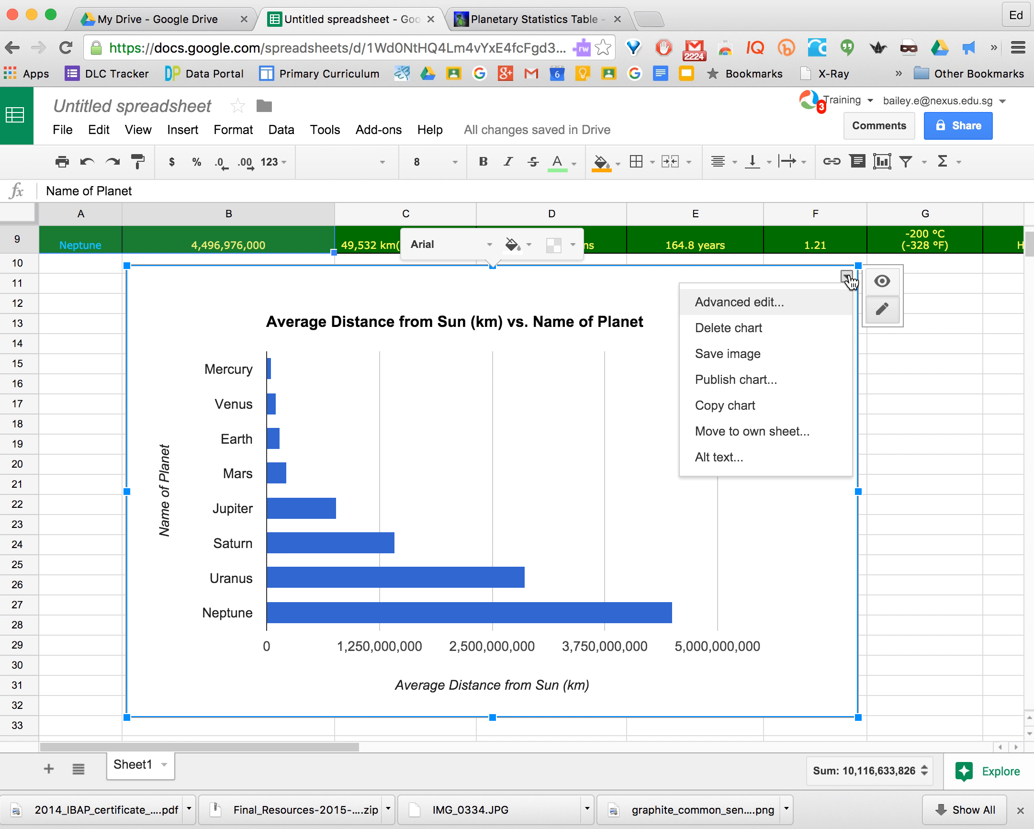
left_click(747, 307)
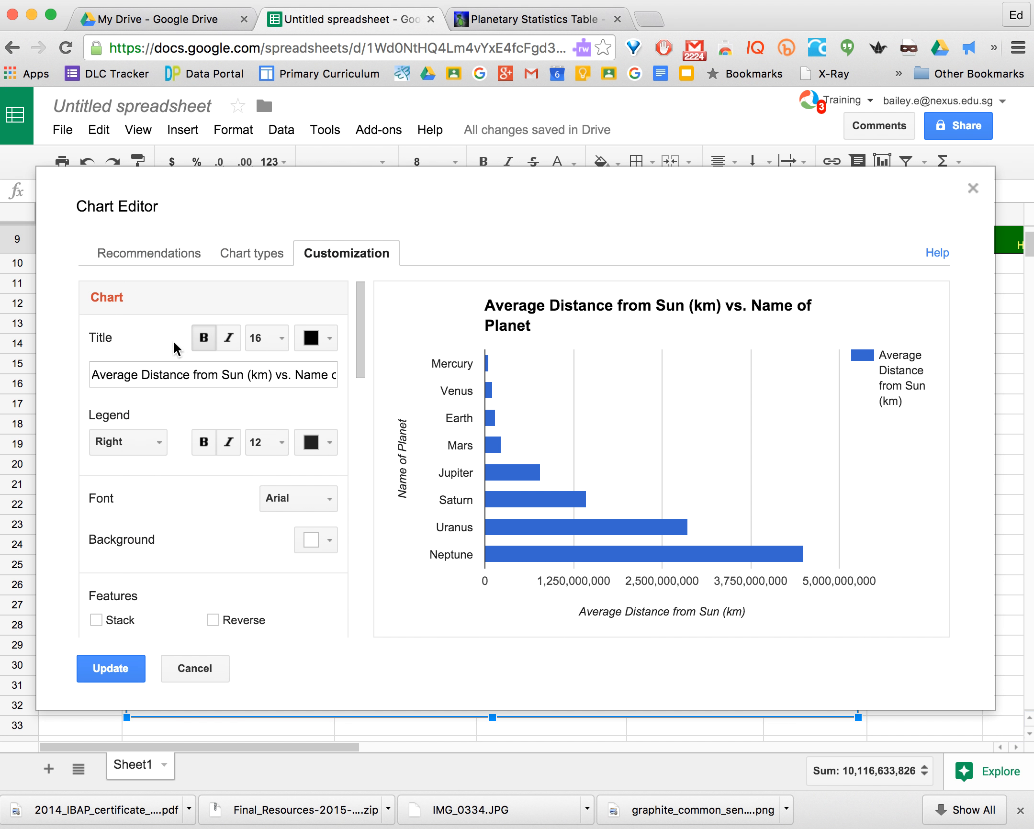
scroll(174, 349, "down", 3)
scroll(174, 349, "down", 8)
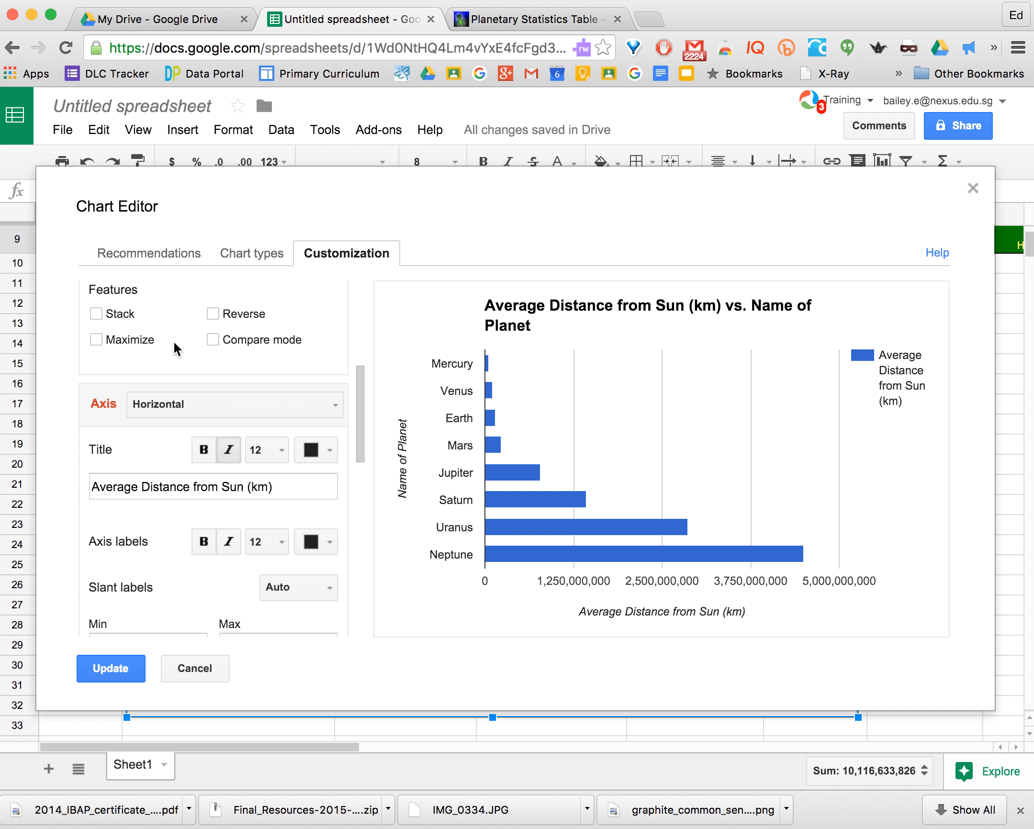
scroll(174, 342, "down", 7)
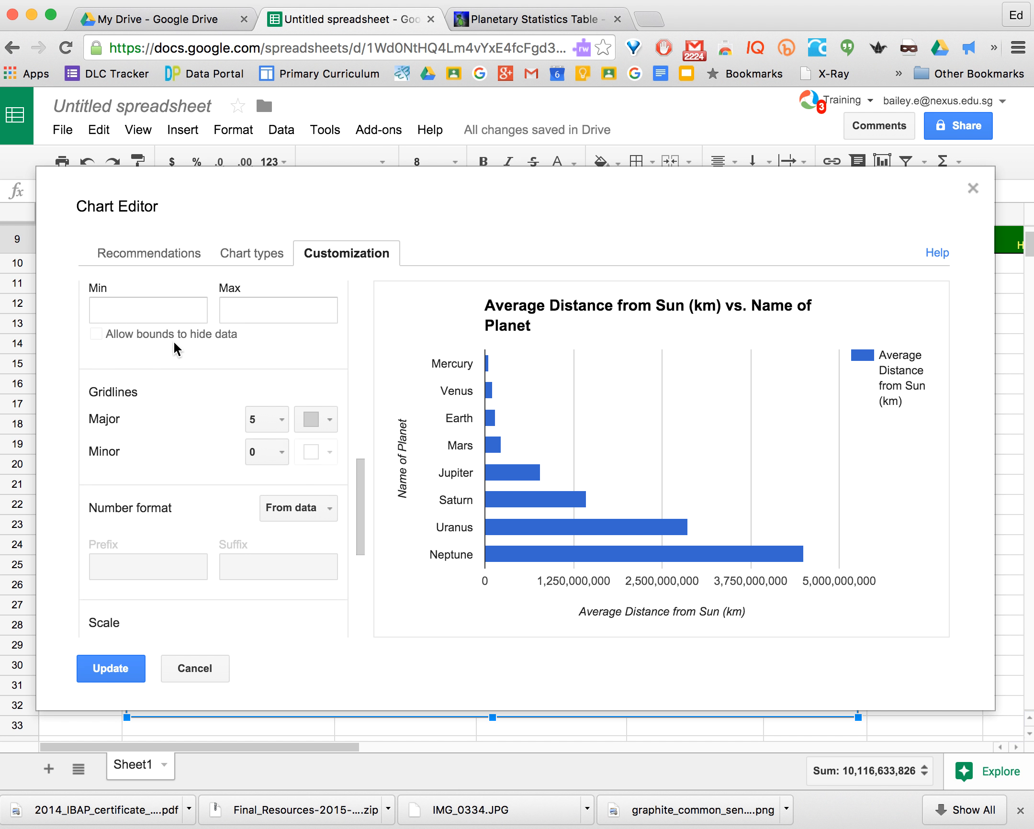
scroll(174, 341, "up", 15)
left_click(113, 374)
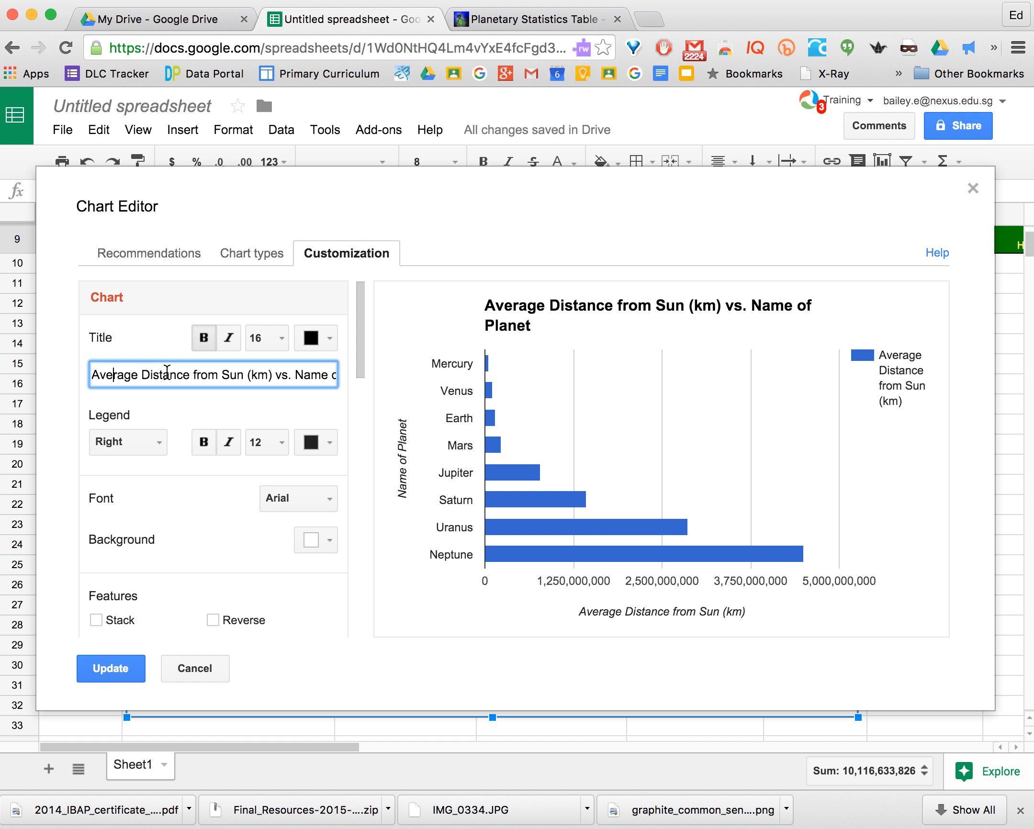
left_click_drag(142, 375, 90, 375)
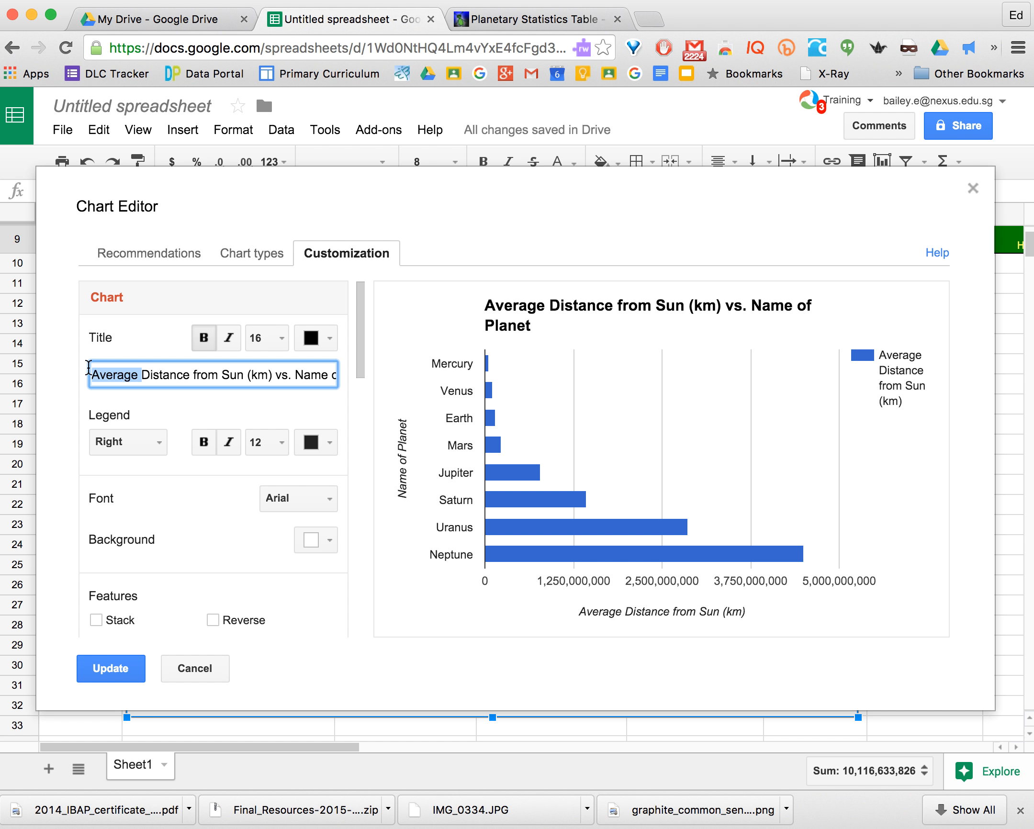
key("BackSpace")
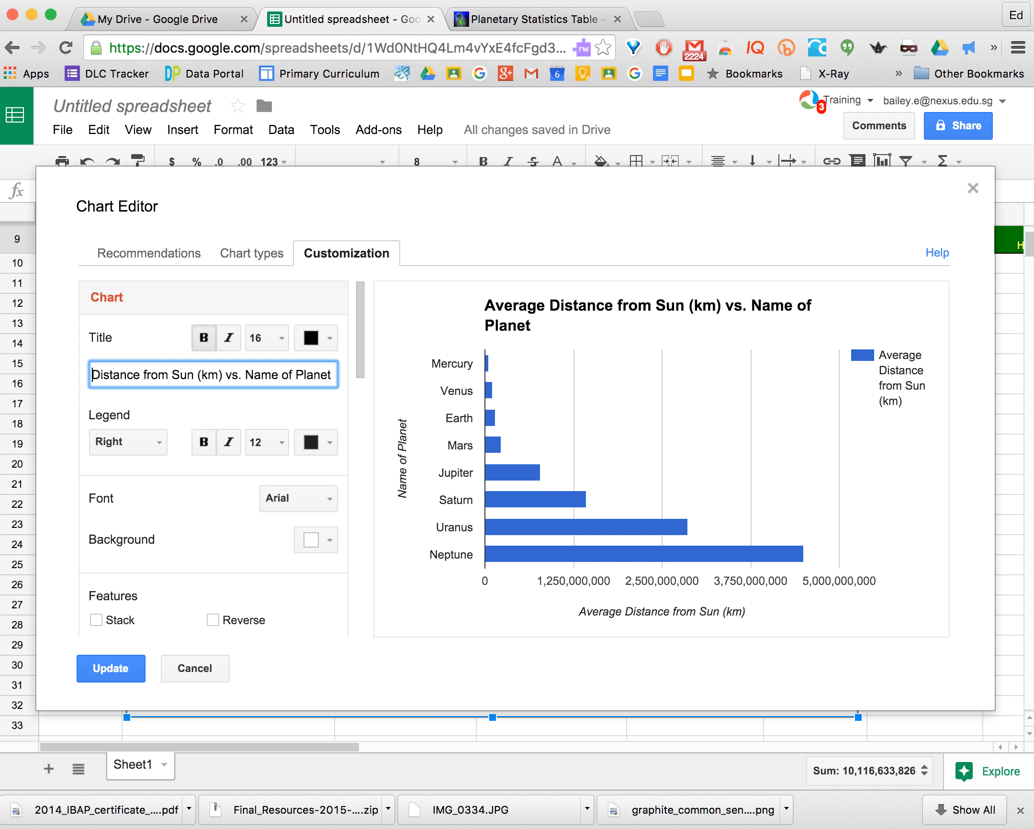
left_click(226, 375)
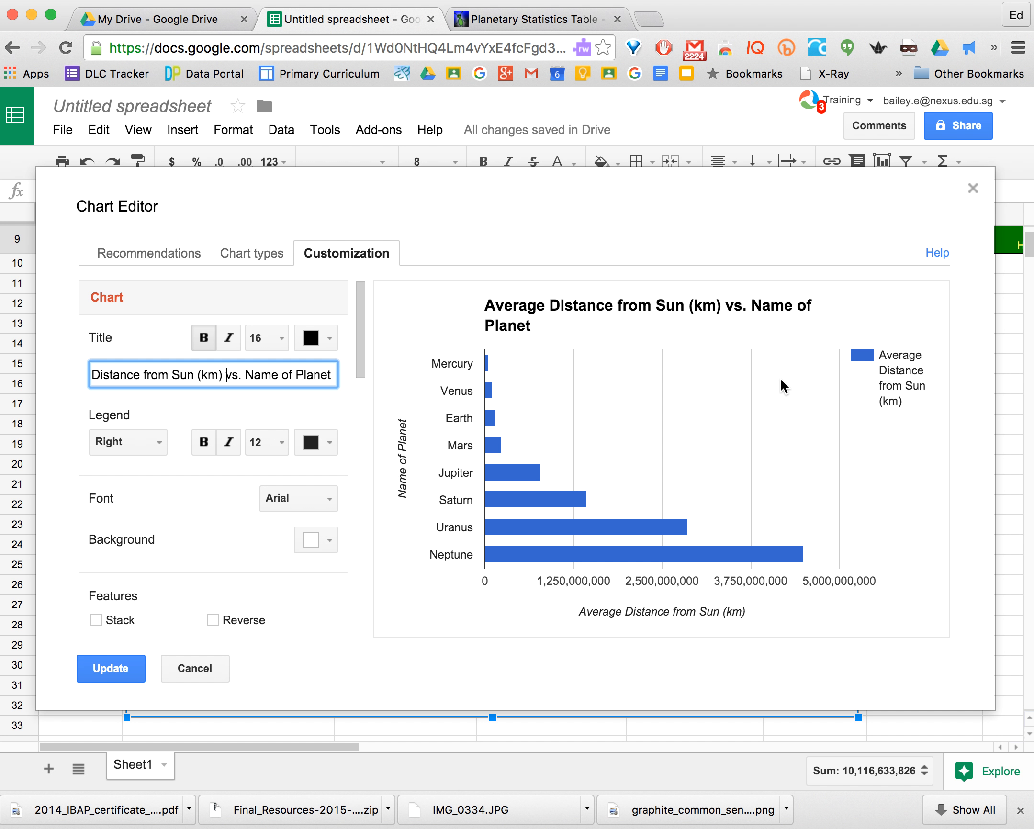
left_click(110, 669)
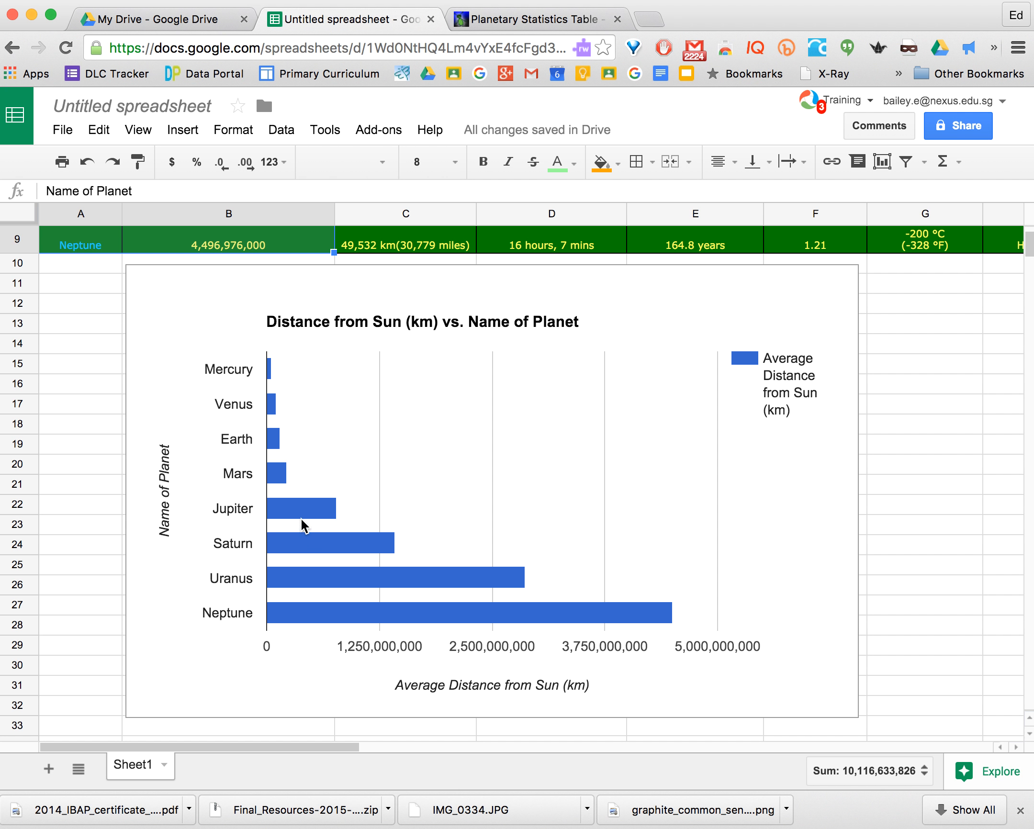
- Recolour the distance bars orange and add data labels showing each bar's value
left_click(290, 502)
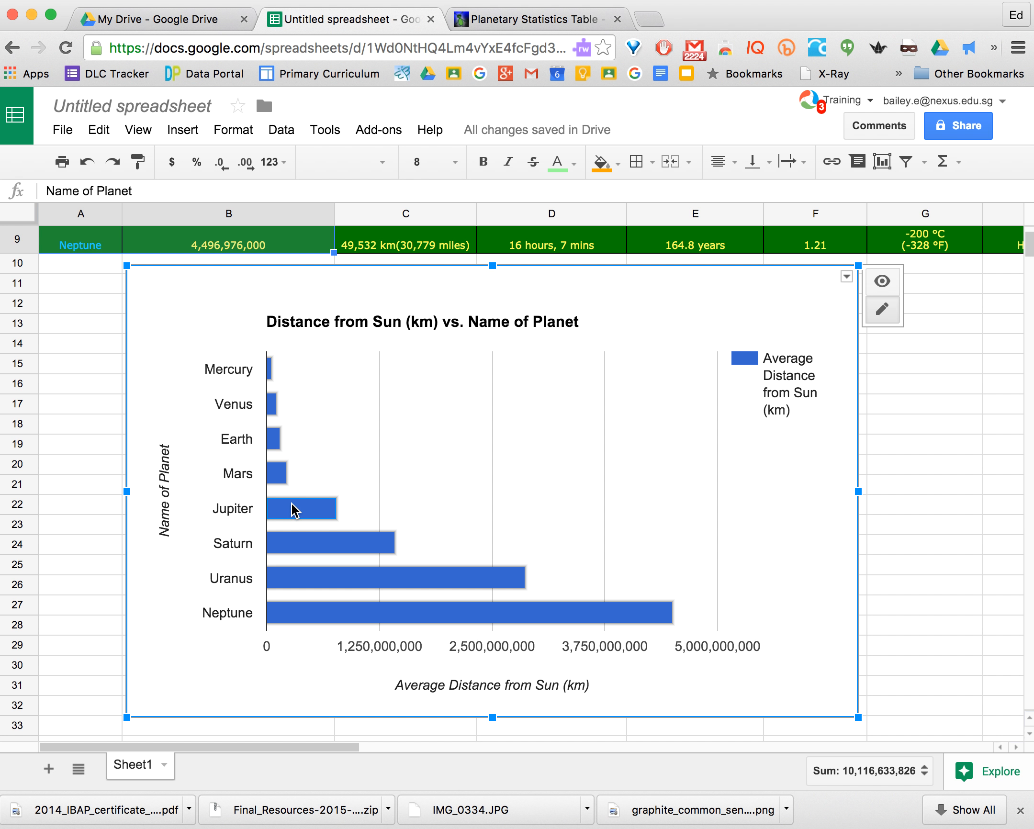
left_click(308, 507)
left_click(287, 477)
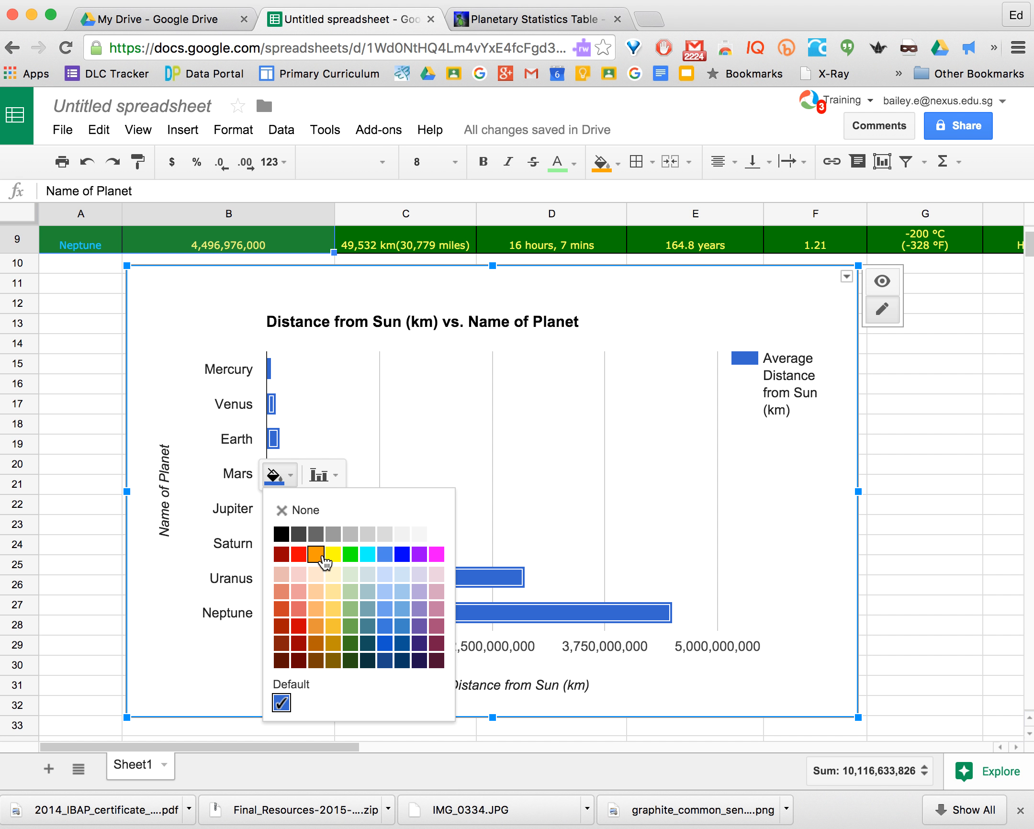
left_click(316, 555)
left_click(321, 478)
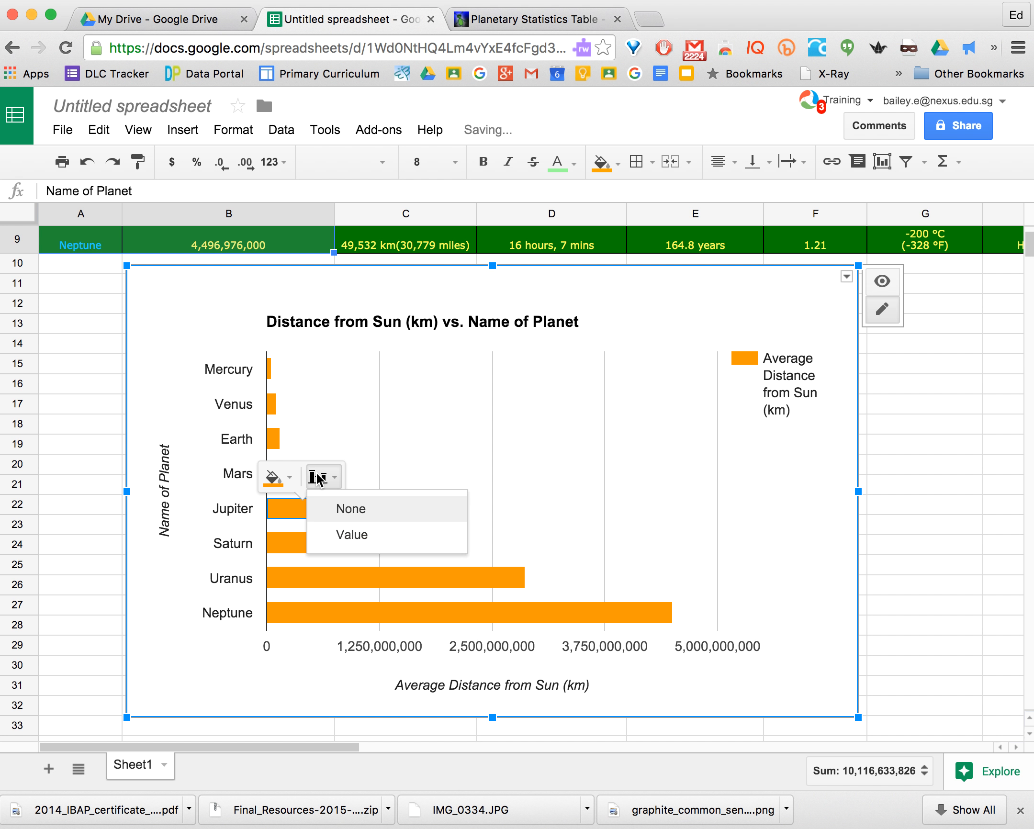
left_click(345, 541)
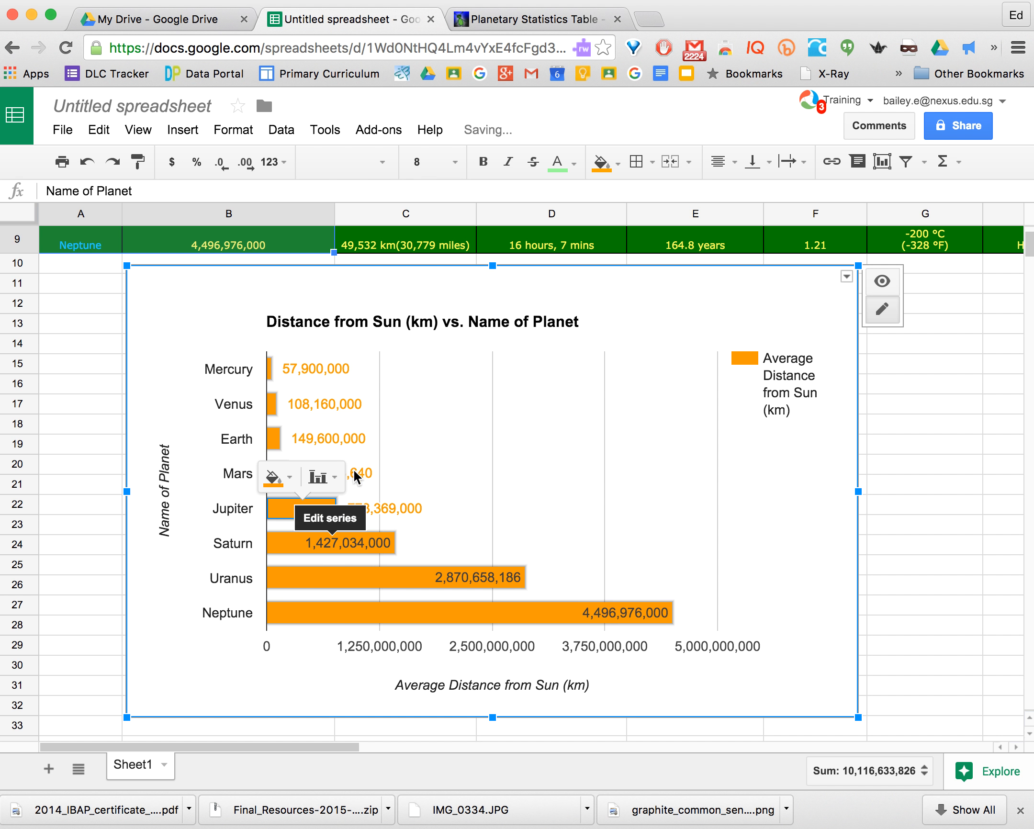
- Try black as the plot area's background, and settle on a very light grey fill
left_click(383, 447)
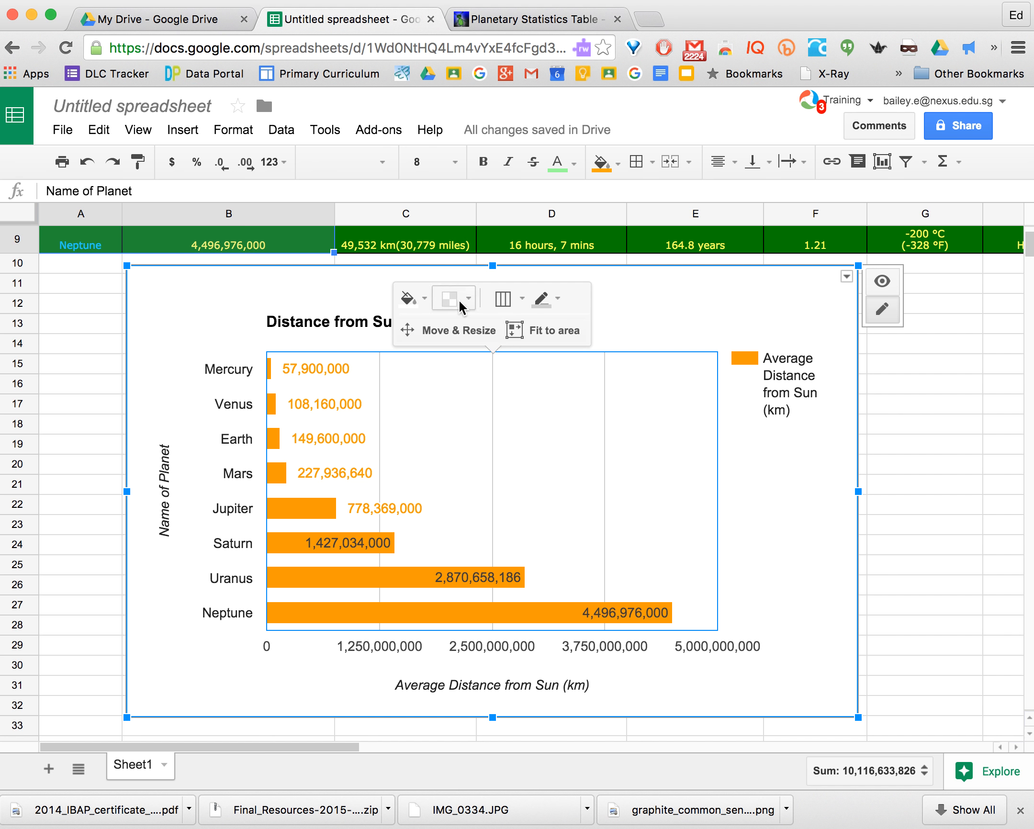
left_click(410, 300)
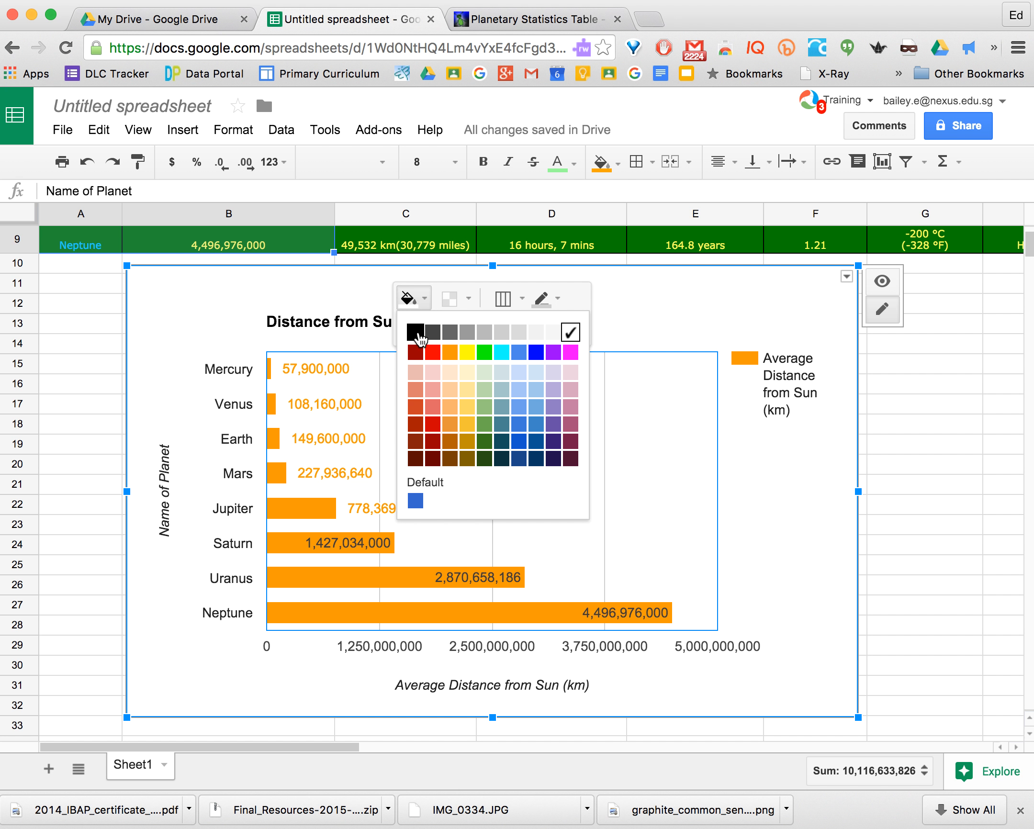
left_click(416, 333)
left_click(409, 299)
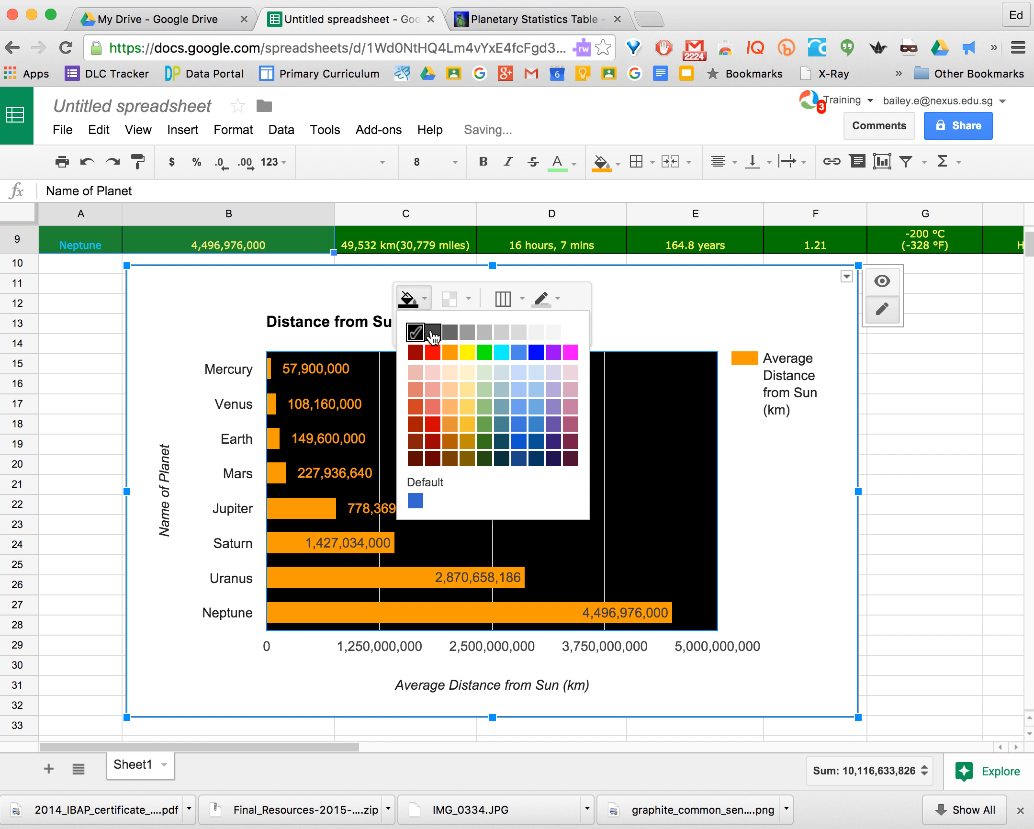
left_click(554, 331)
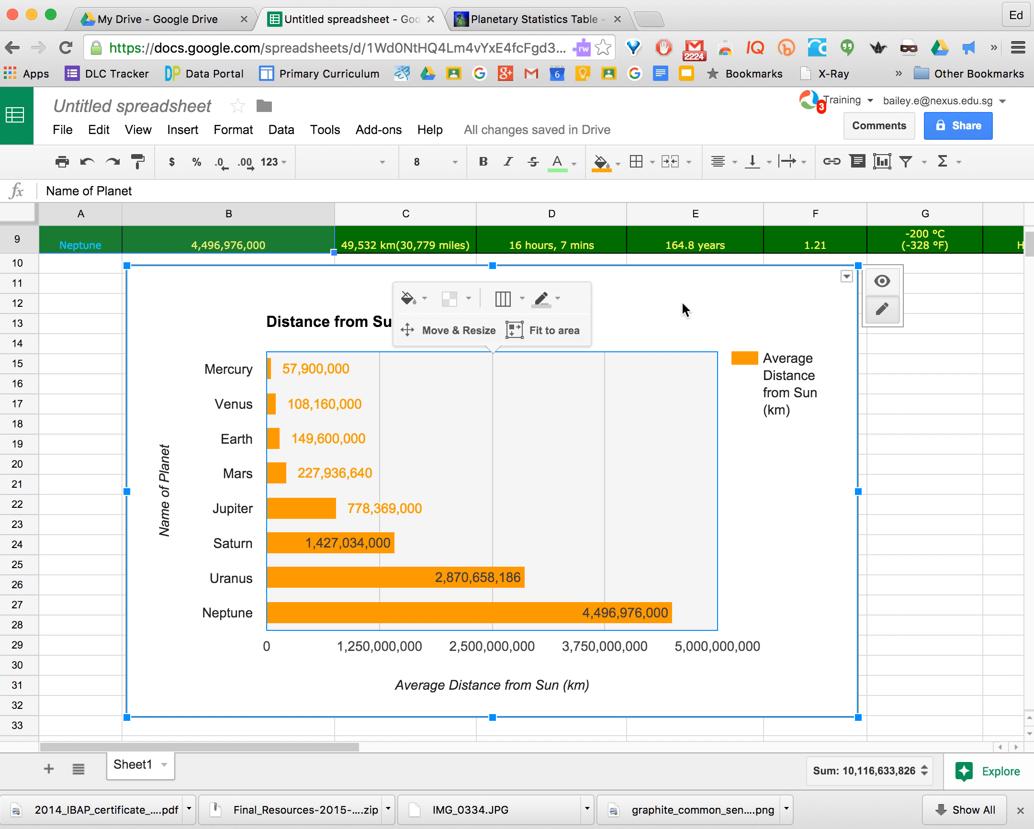
- Fill the background around the chart's plot area with medium grey and deselect the chart
left_click(619, 311)
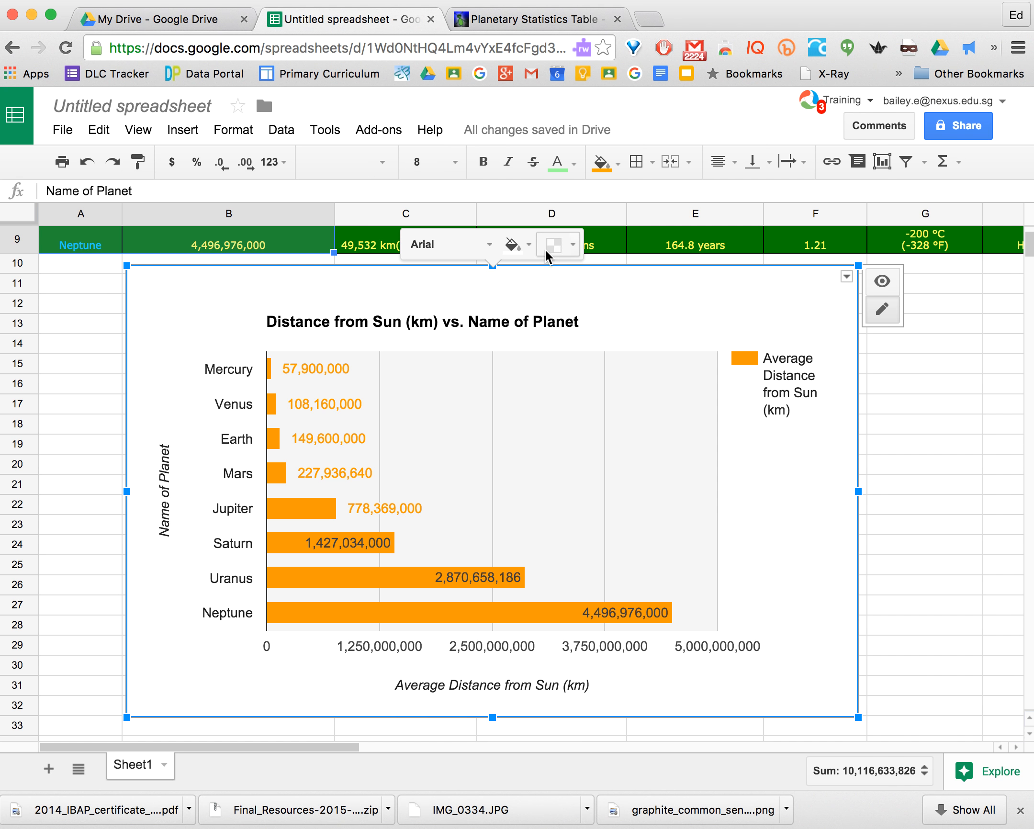
left_click(545, 250)
left_click(532, 235)
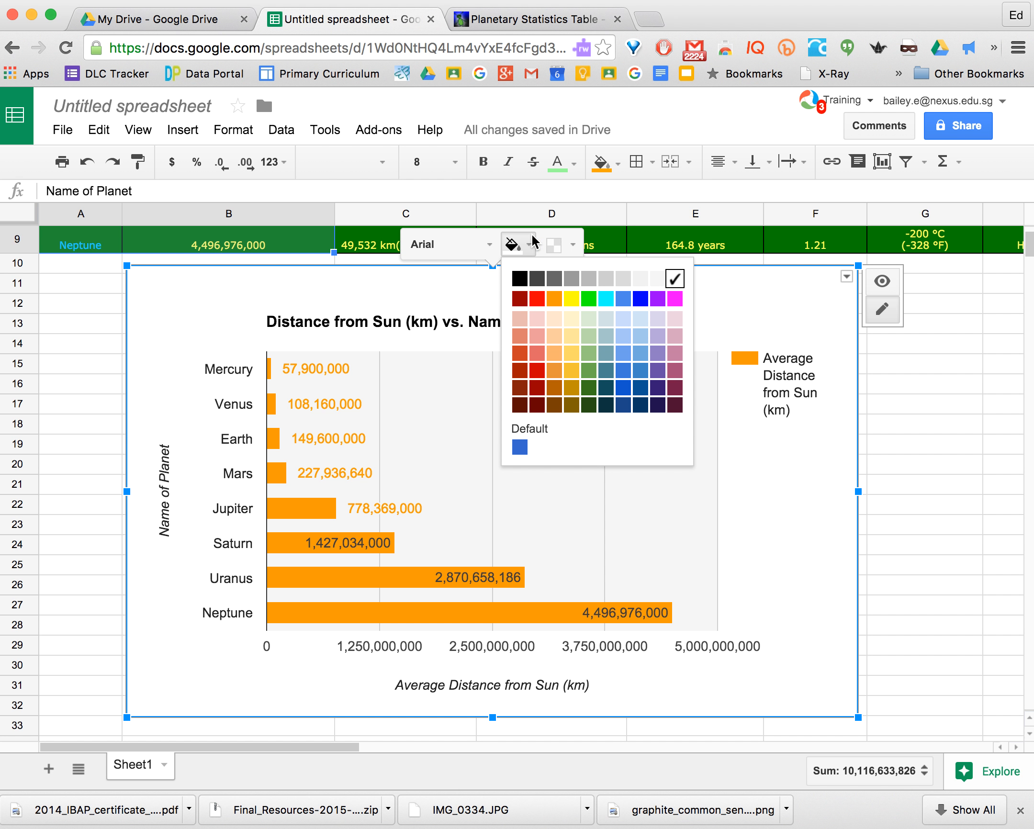
left_click(587, 280)
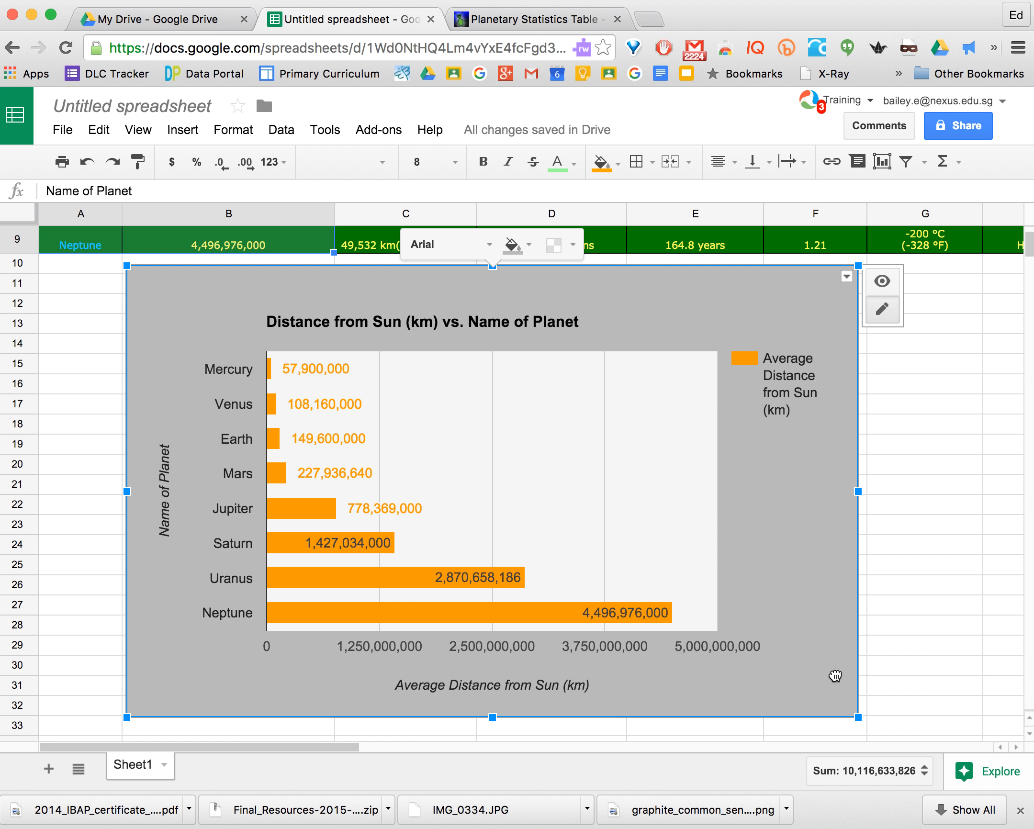
left_click(941, 569)
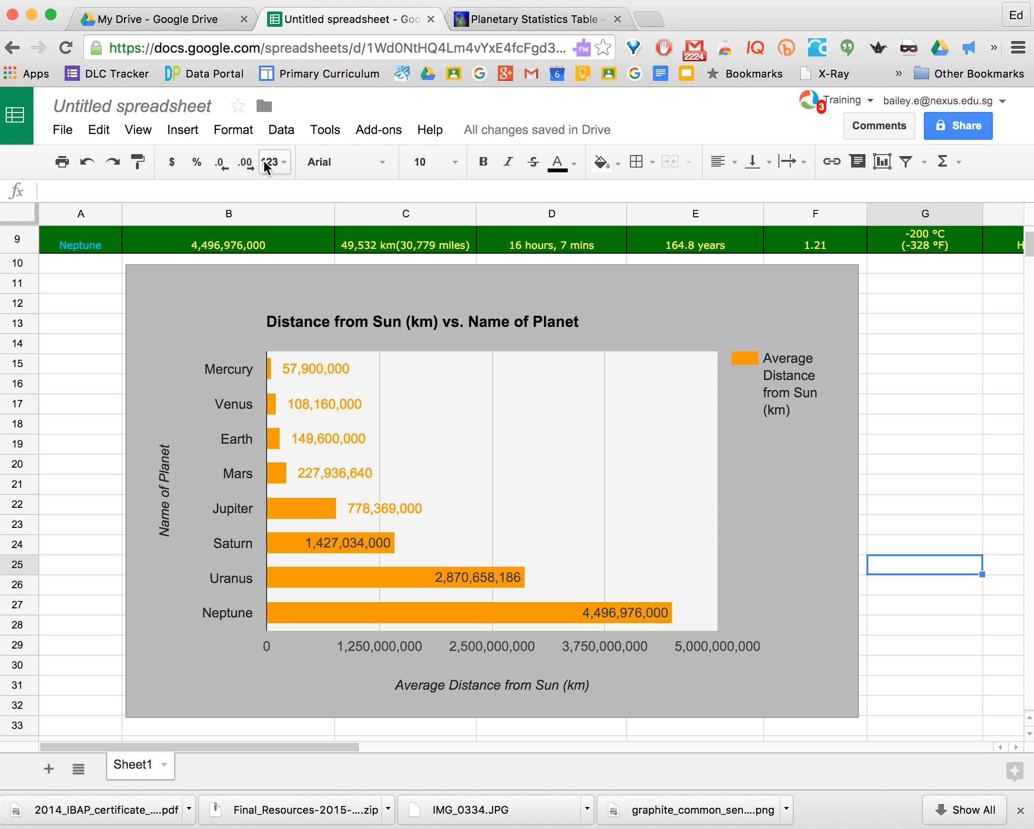
- Rename the spreadsheet "Planet Data"
left_click(143, 107)
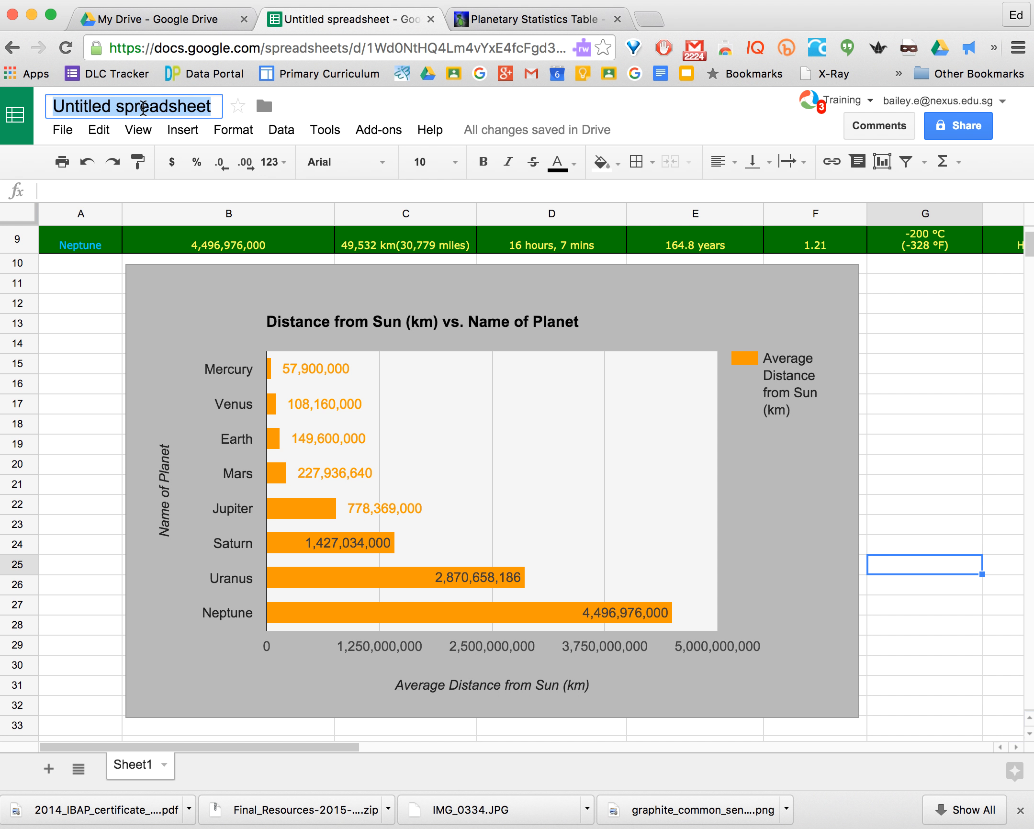
type("Planet Data")
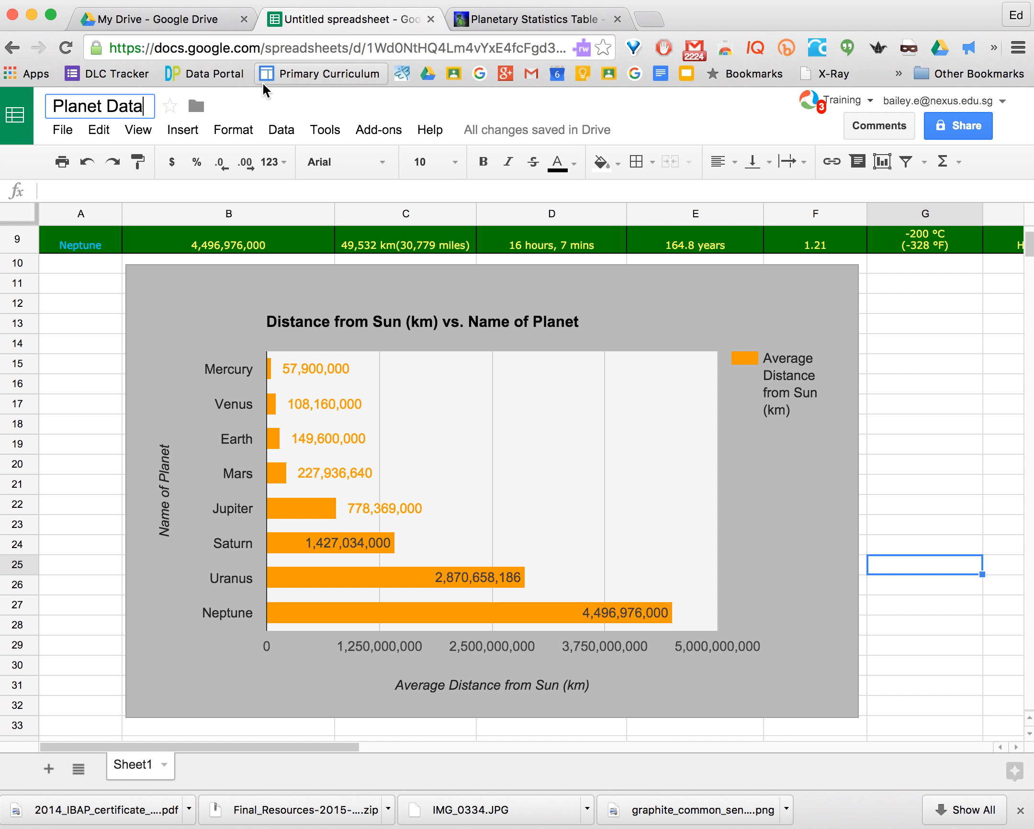
key("Return")
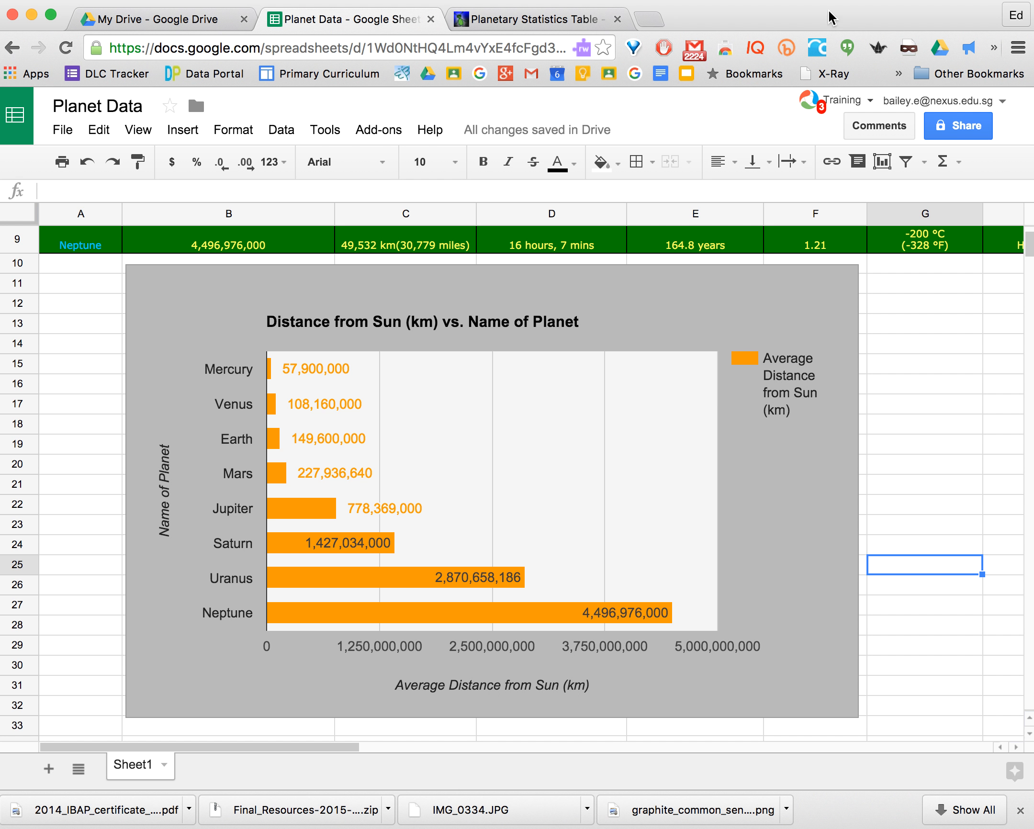